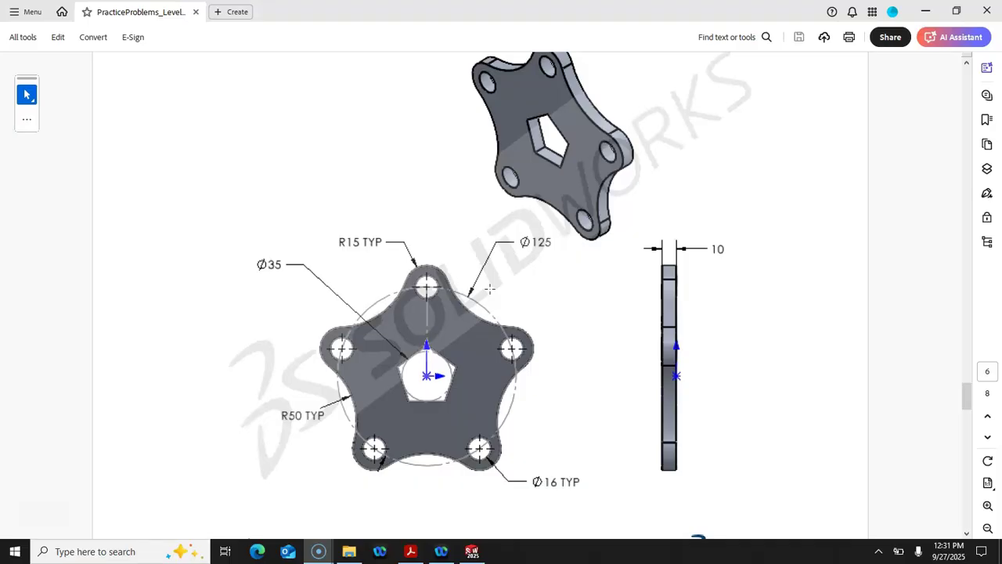
click(486, 288)
click(494, 297)
scroll(597, 261, down, 1)
scroll(597, 261, up, 1)
Switch to SOLIDWORKS, create a part from the mPart mm template and open a sketch on the Front Plane.
drag(369, 18, 1001, 105)
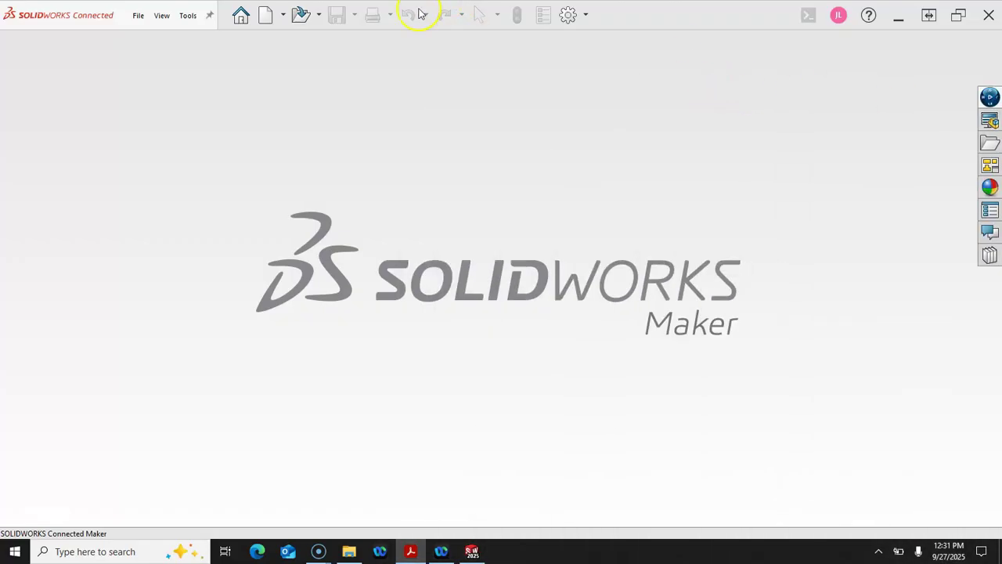
click(265, 16)
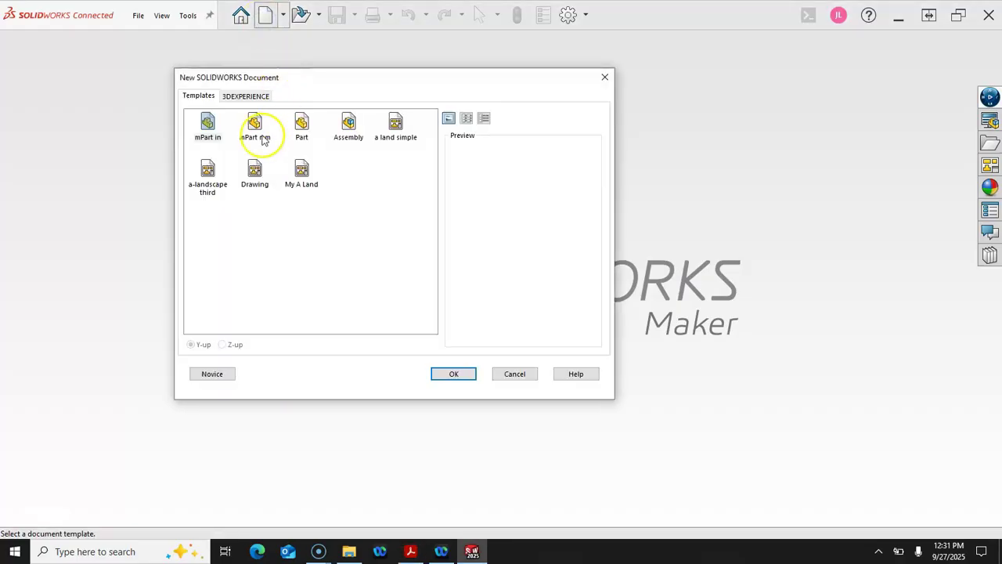
double_click(252, 132)
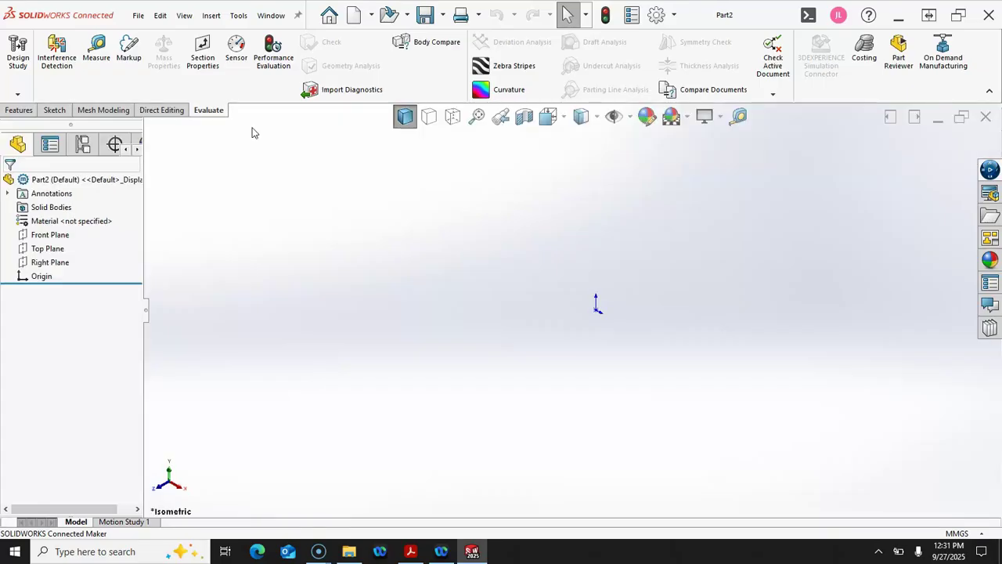
click(57, 239)
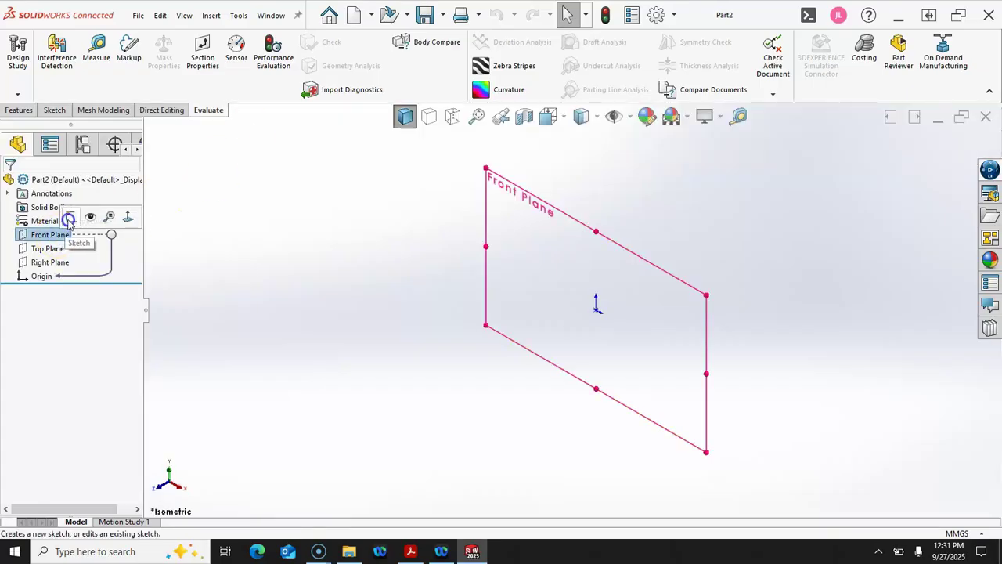
click(67, 220)
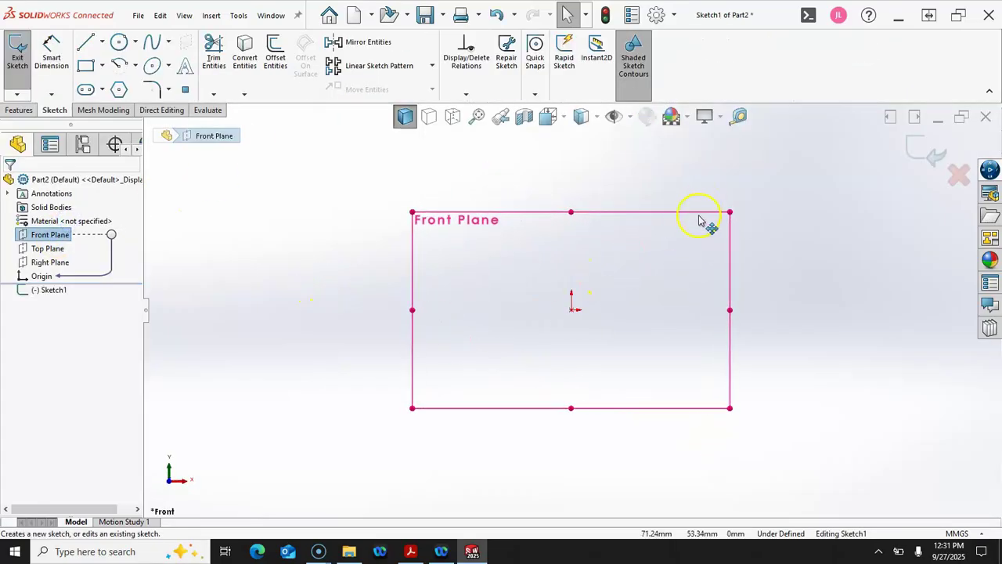
Examine the available display effects and the scene background options without applying any of them.
click(721, 119)
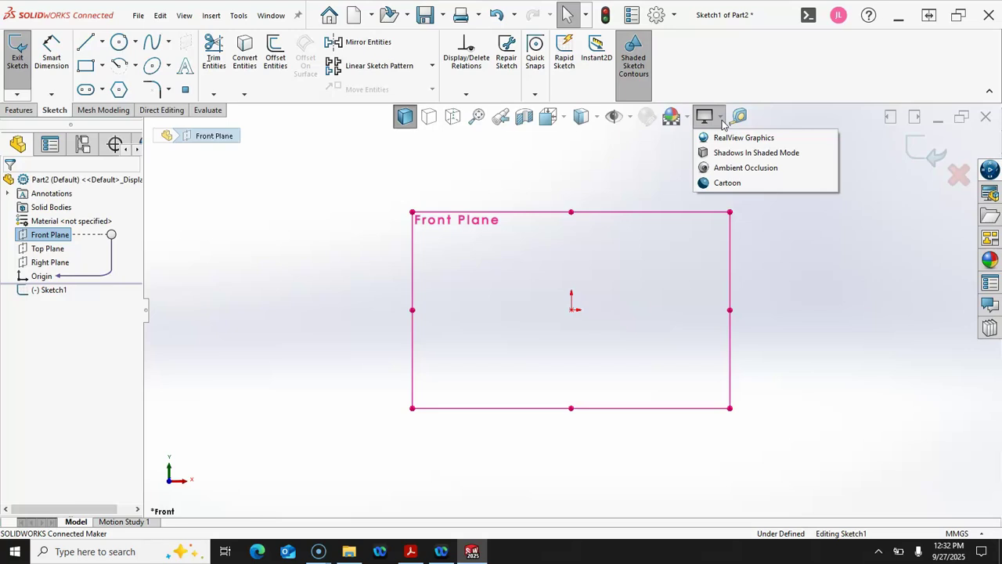
click(723, 117)
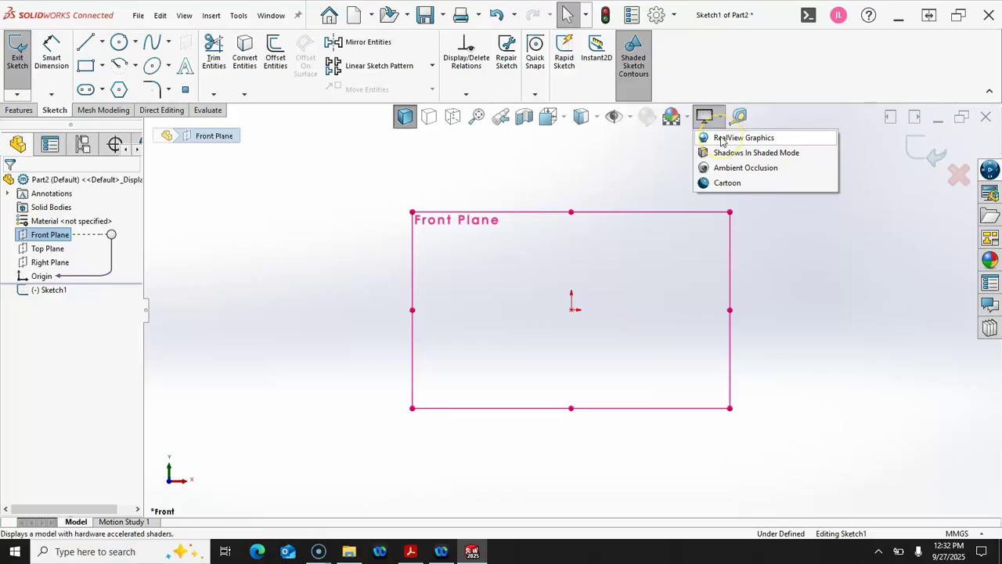
click(732, 142)
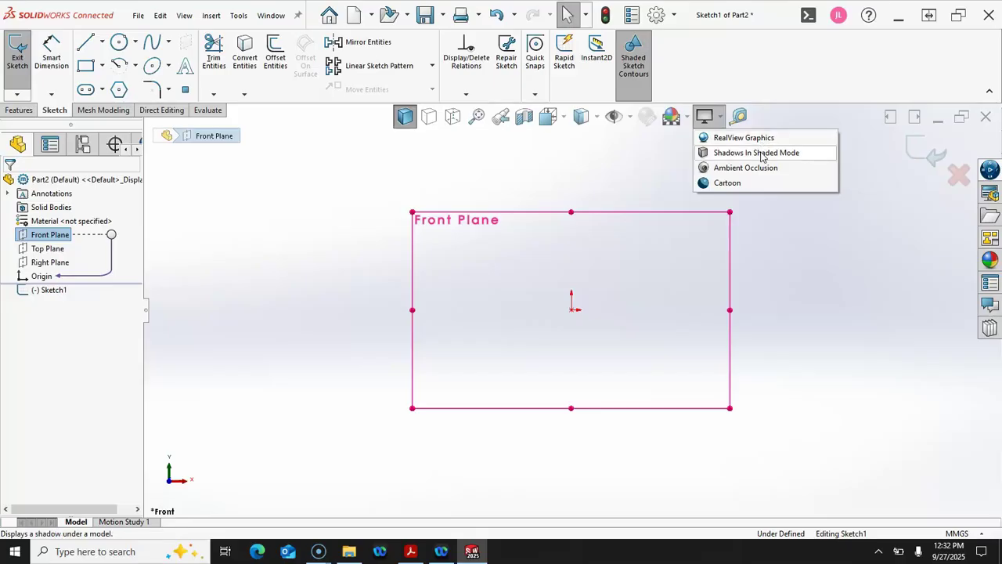
click(766, 154)
click(766, 169)
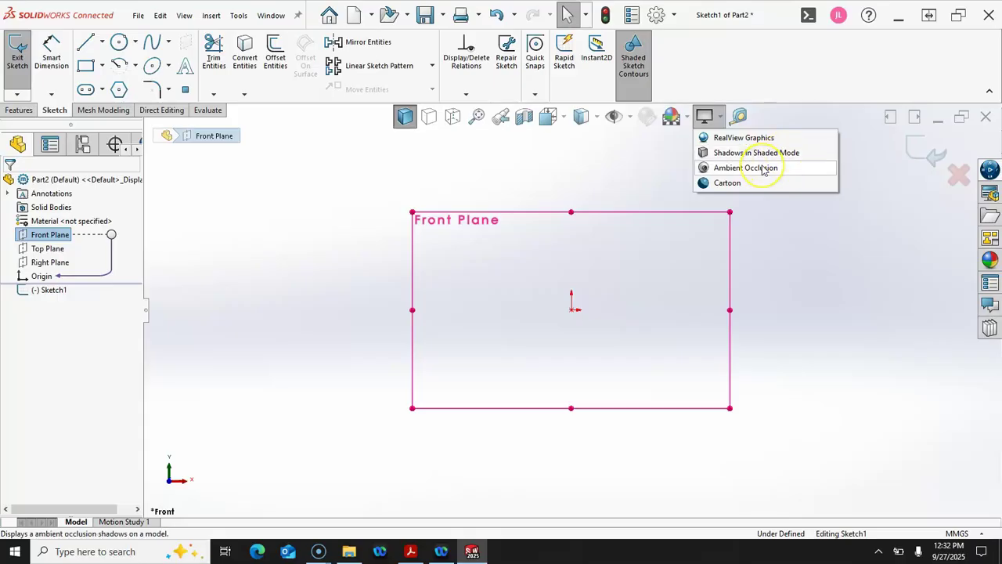
click(757, 185)
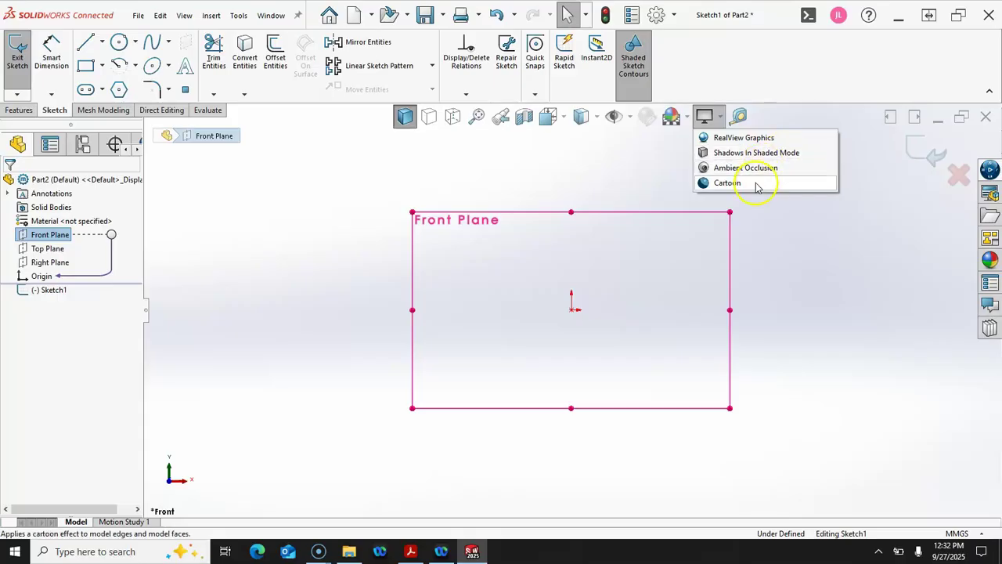
click(565, 193)
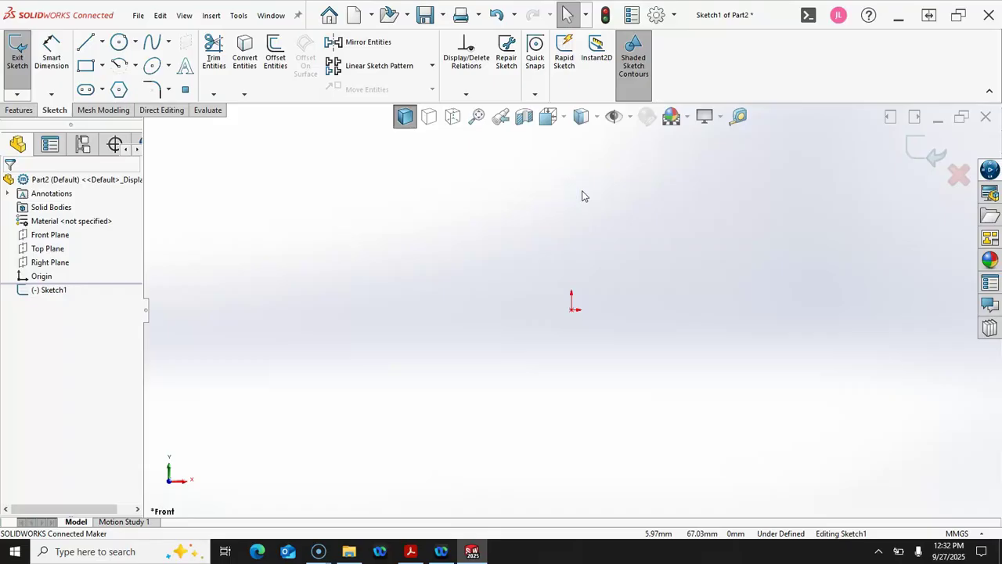
click(386, 304)
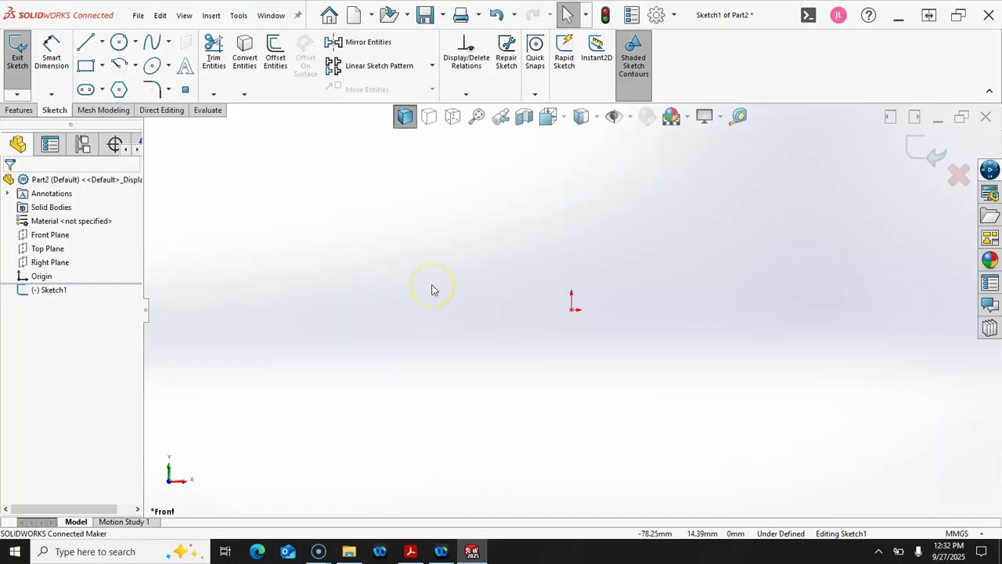
click(688, 119)
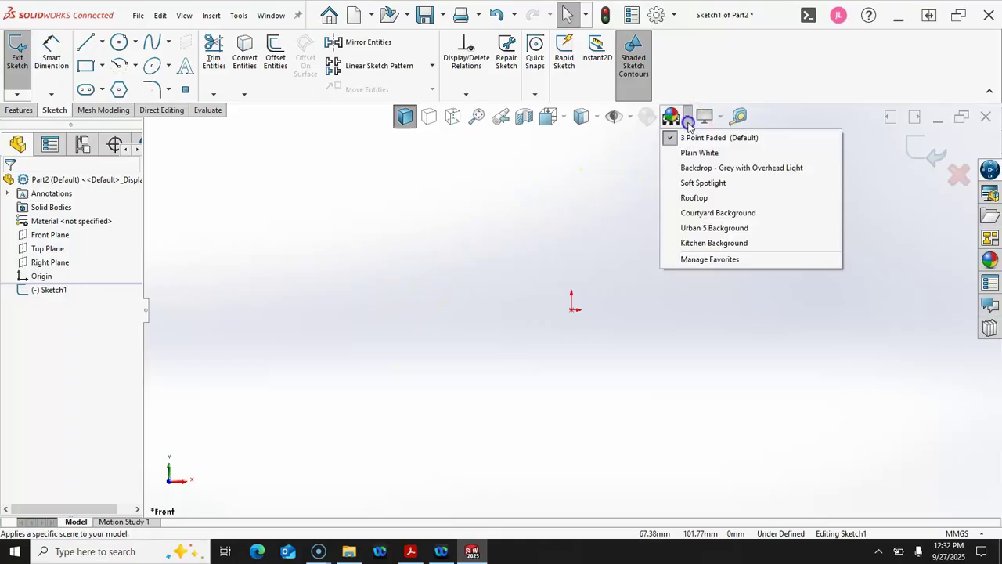
mouse_move(693, 138)
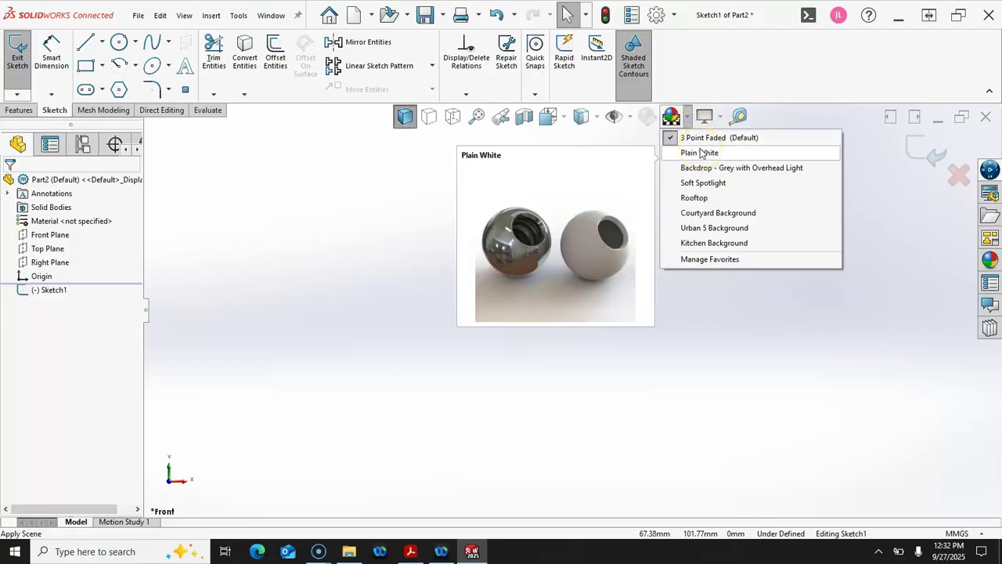
click(709, 321)
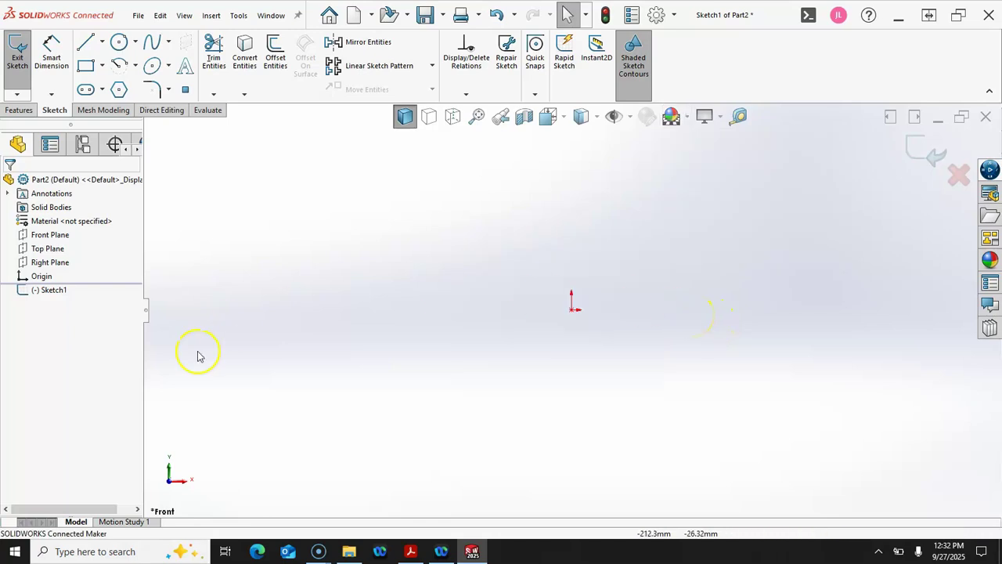
Widen the feature tree pane and sketch a construction circle about 108 mm in diameter centred on the origin.
drag(146, 320, 202, 315)
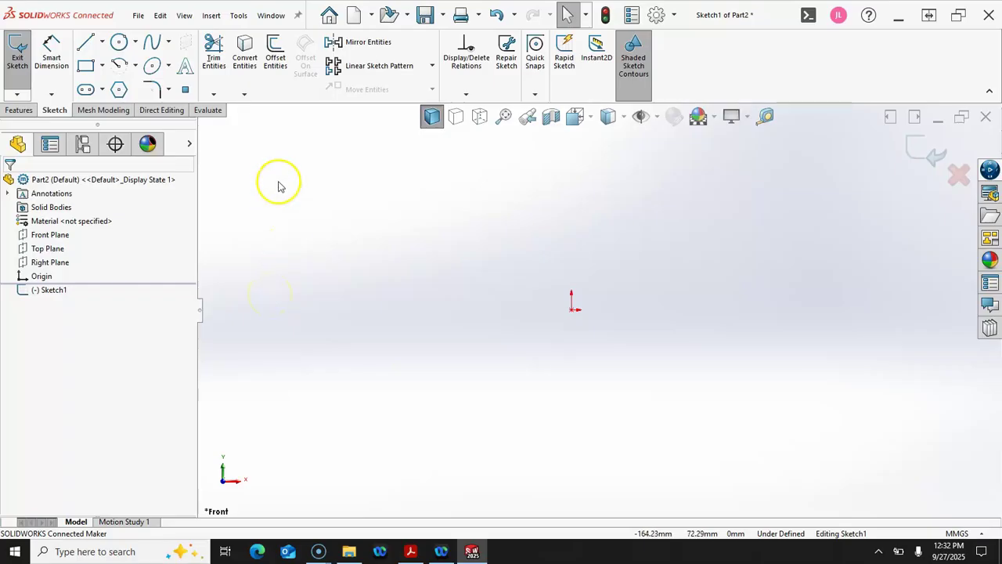
click(119, 42)
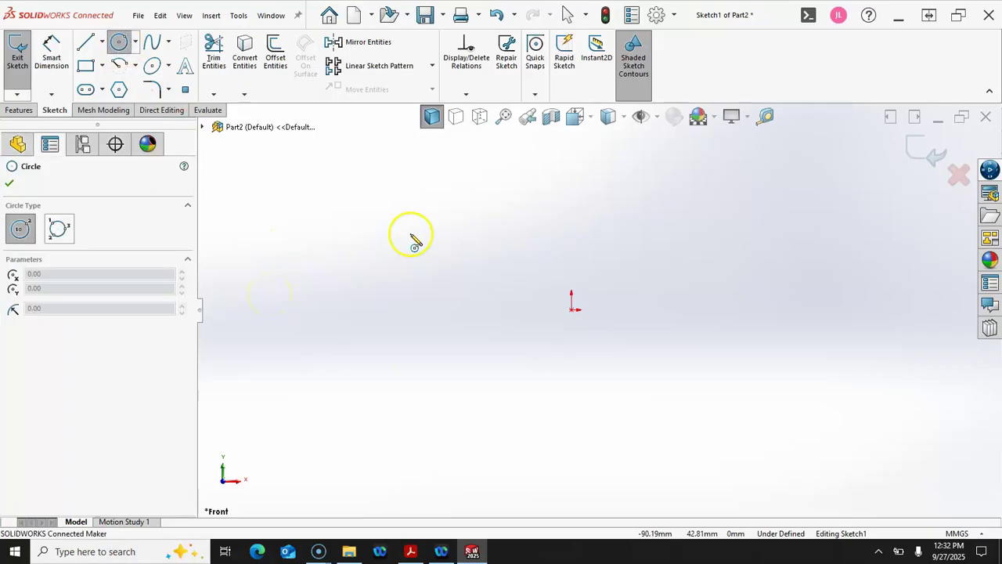
click(574, 309)
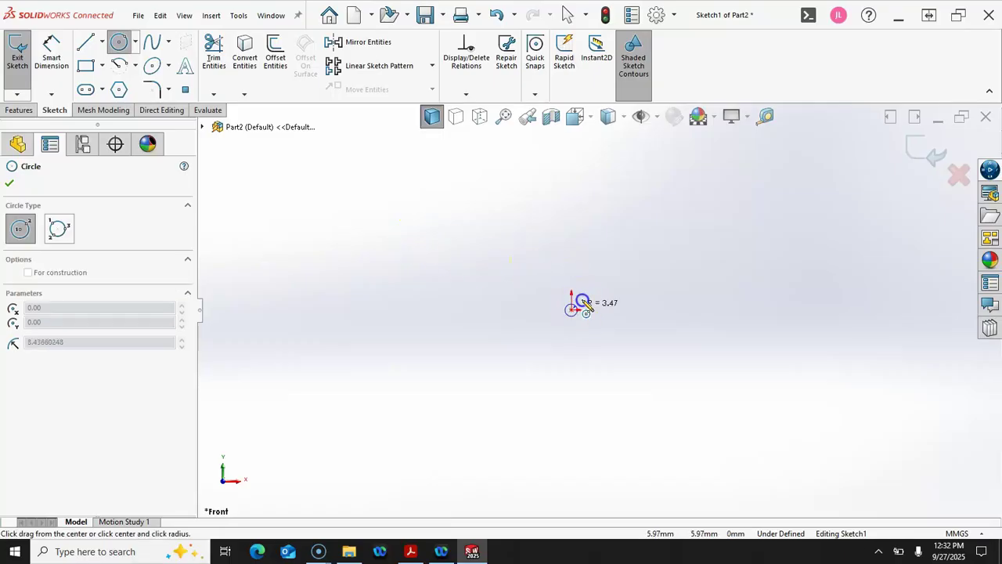
click(636, 240)
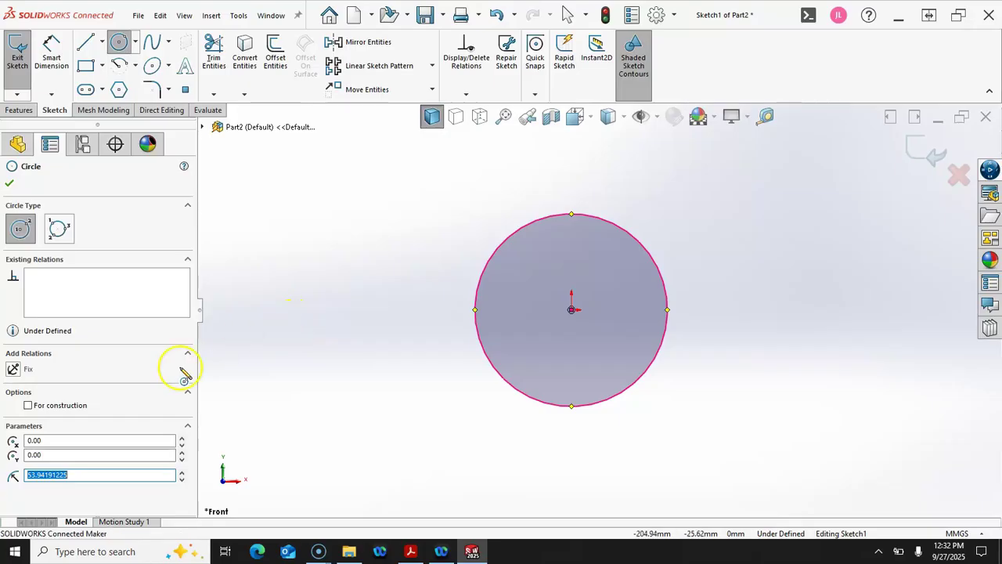
click(28, 406)
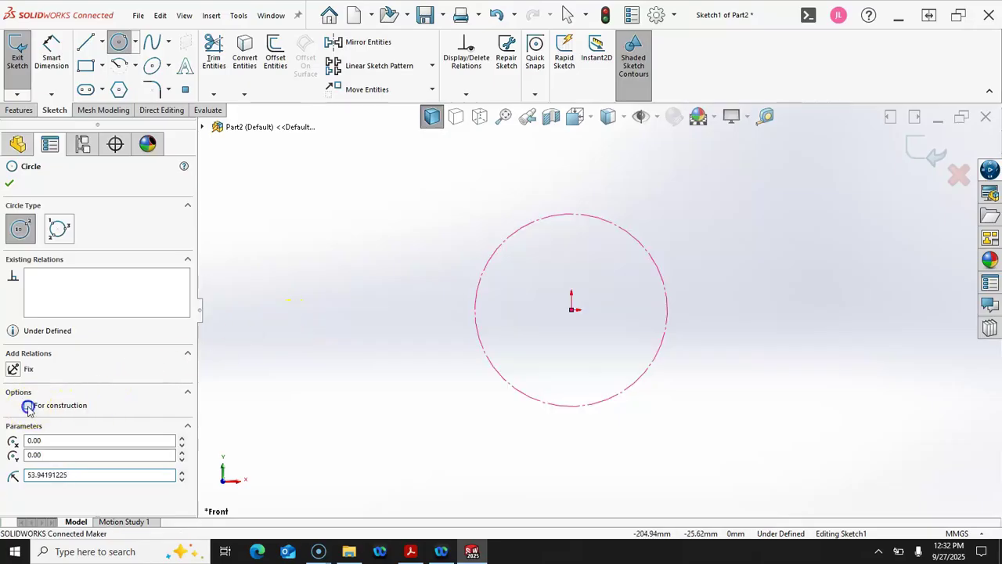
Dimension the construction circle to a diameter of 125 mm.
click(50, 56)
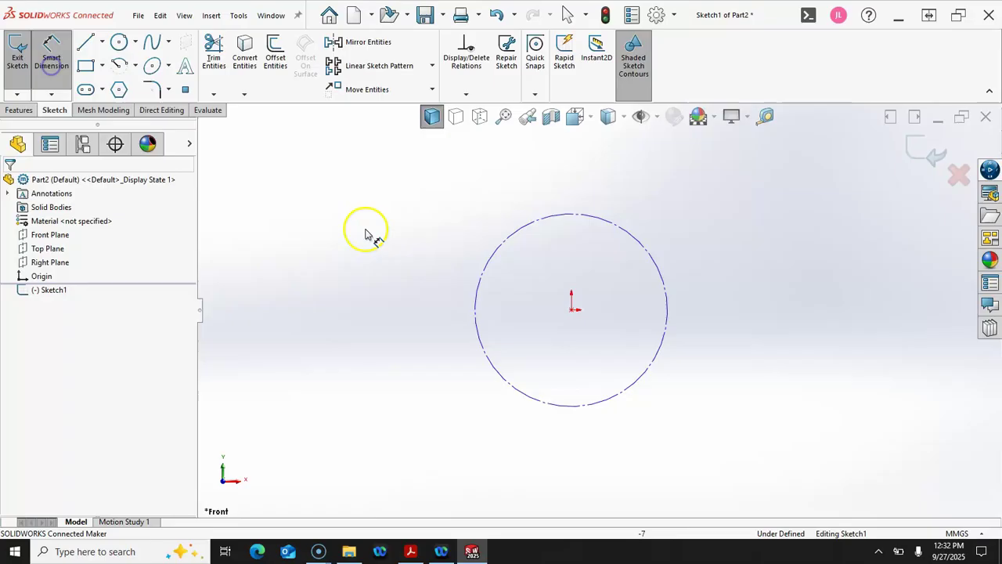
click(480, 286)
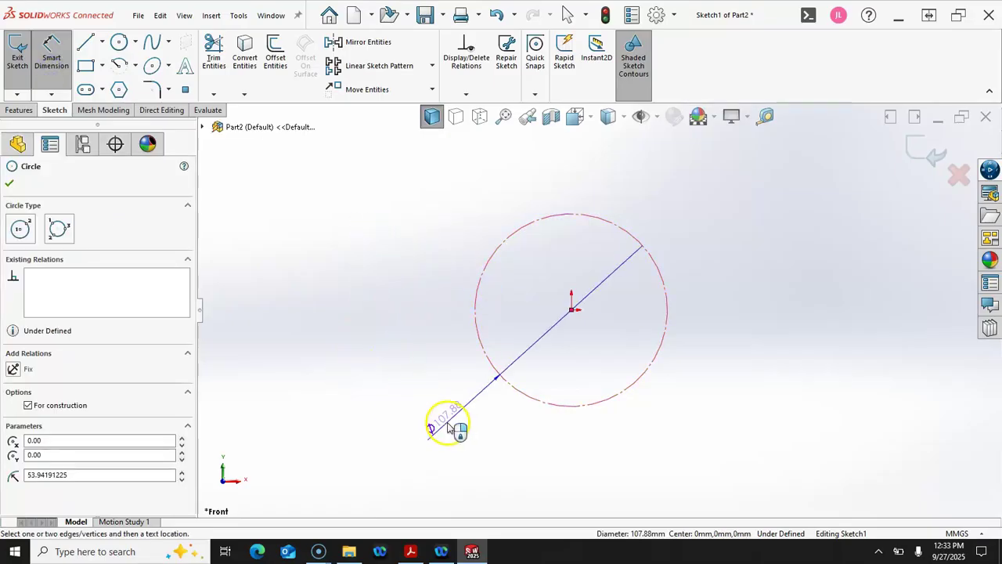
click(469, 441)
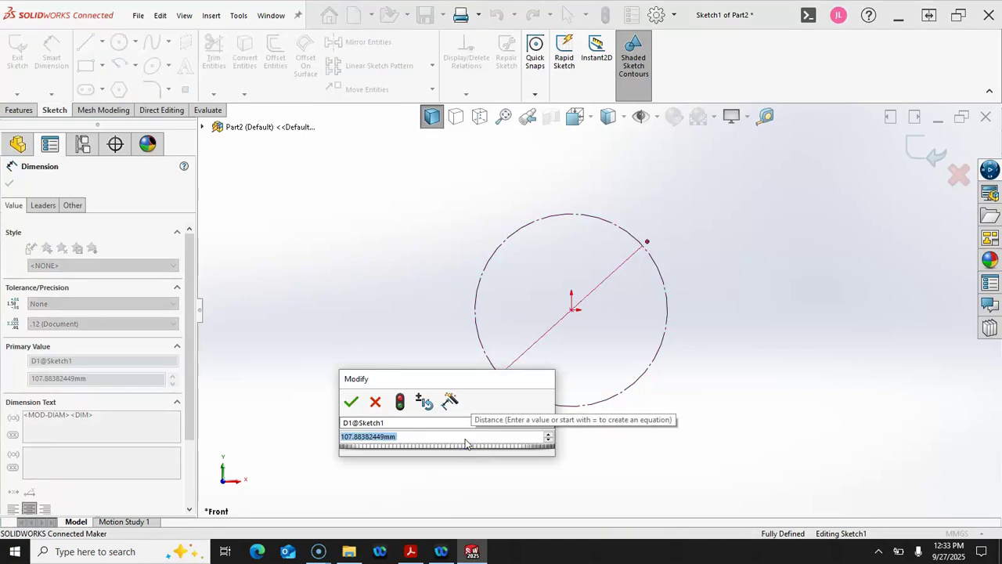
text(1)
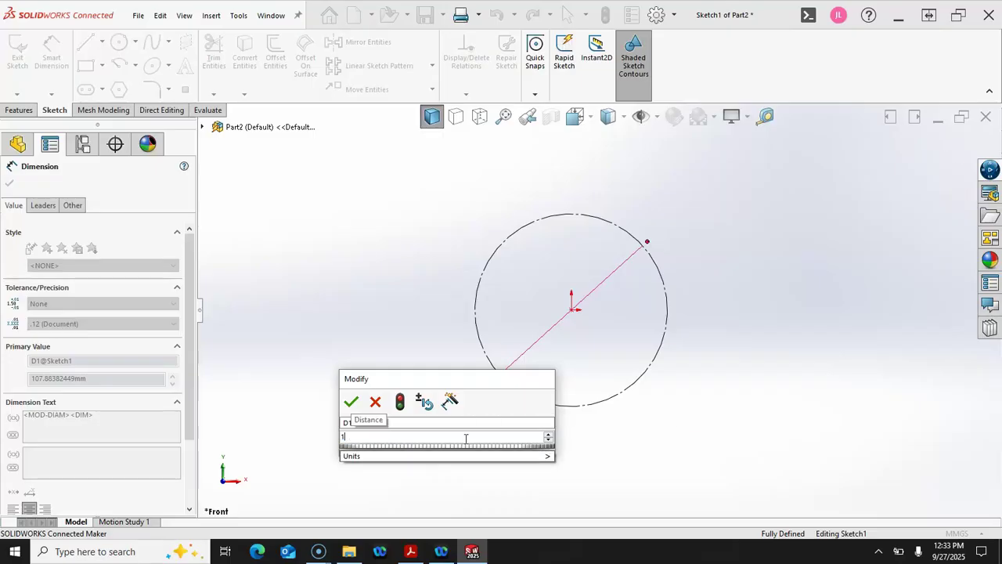
text(25)
key(Return)
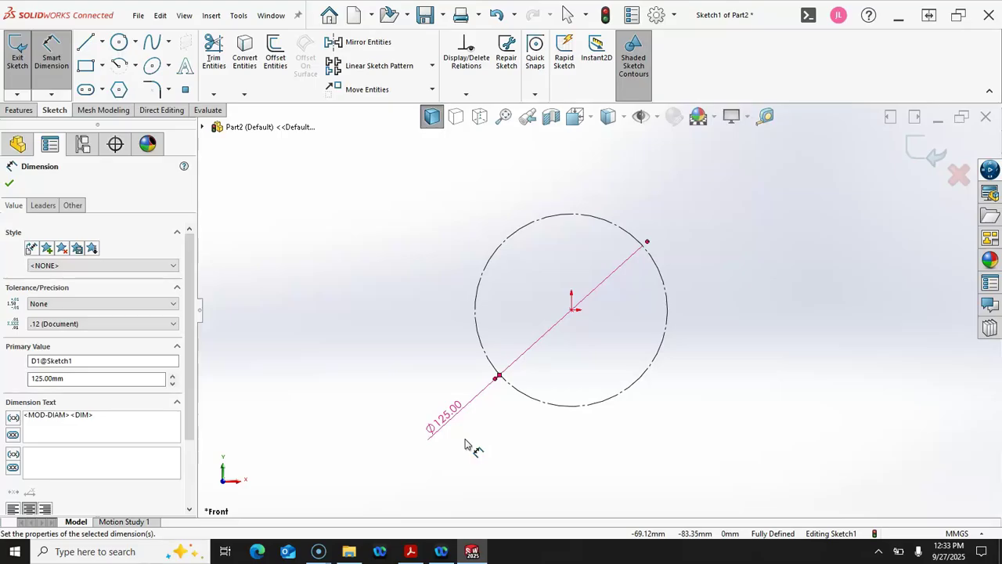
Sketch a circle about 22 mm in diameter centred on the top quadrant point of the construction circle.
click(119, 41)
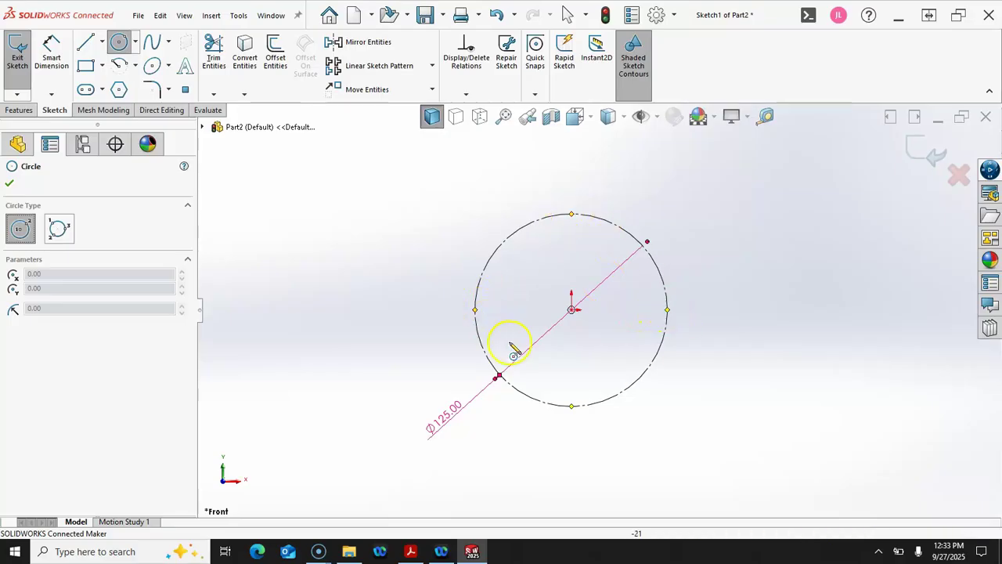
click(572, 216)
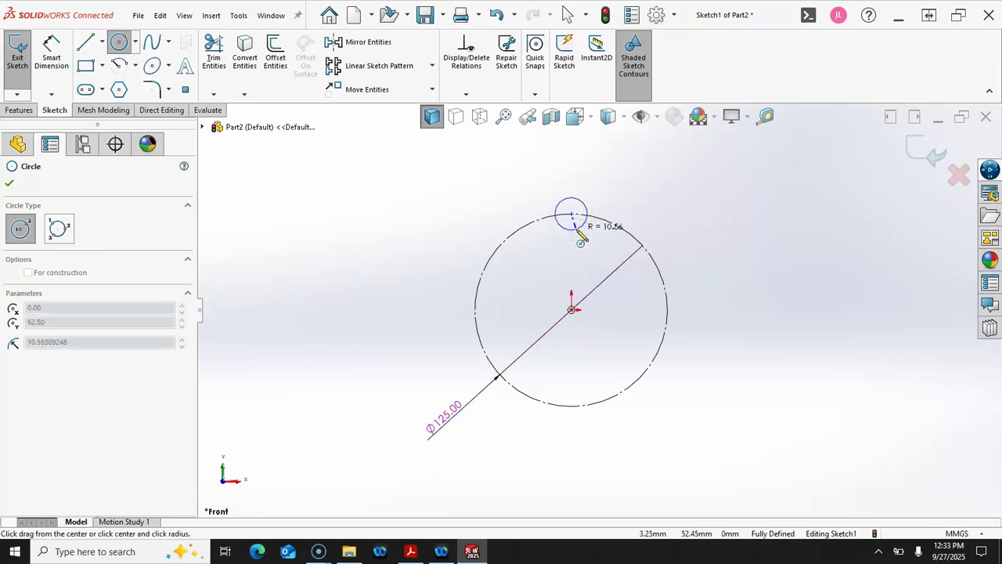
click(579, 228)
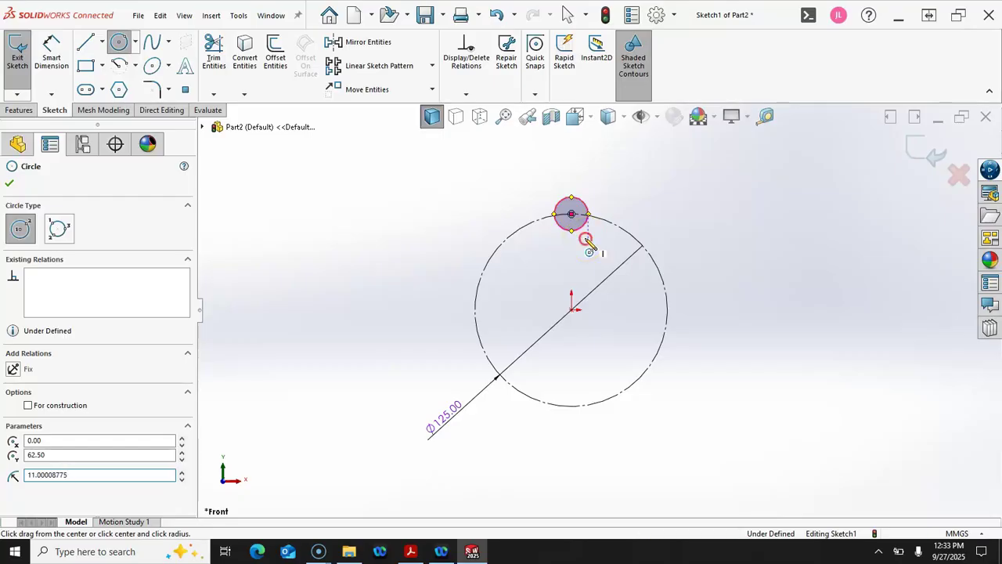
Dimension the small circle on the construction circle to a diameter of 16 mm.
right_click(588, 242)
click(712, 221)
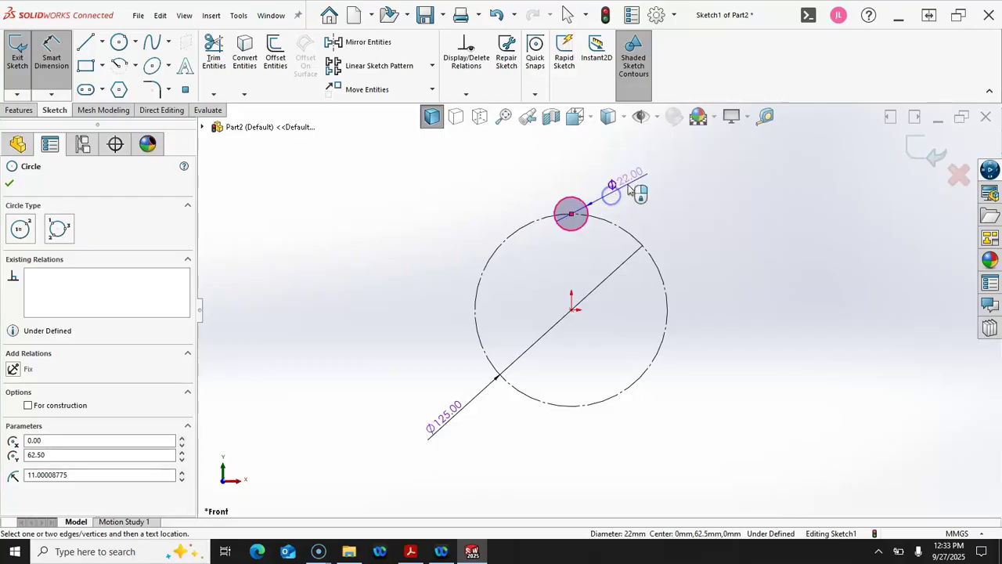
click(599, 204)
click(693, 207)
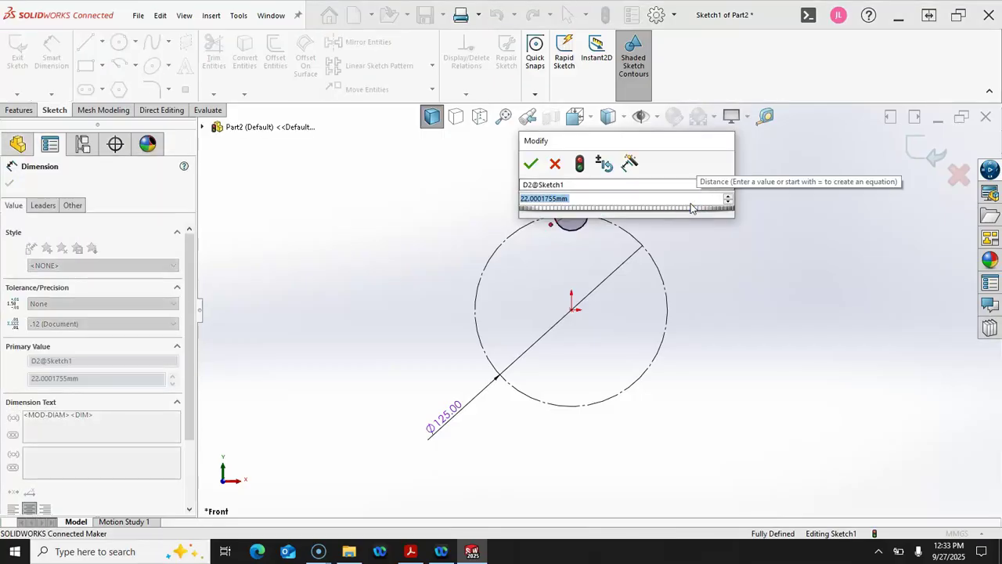
text(16)
key(Return)
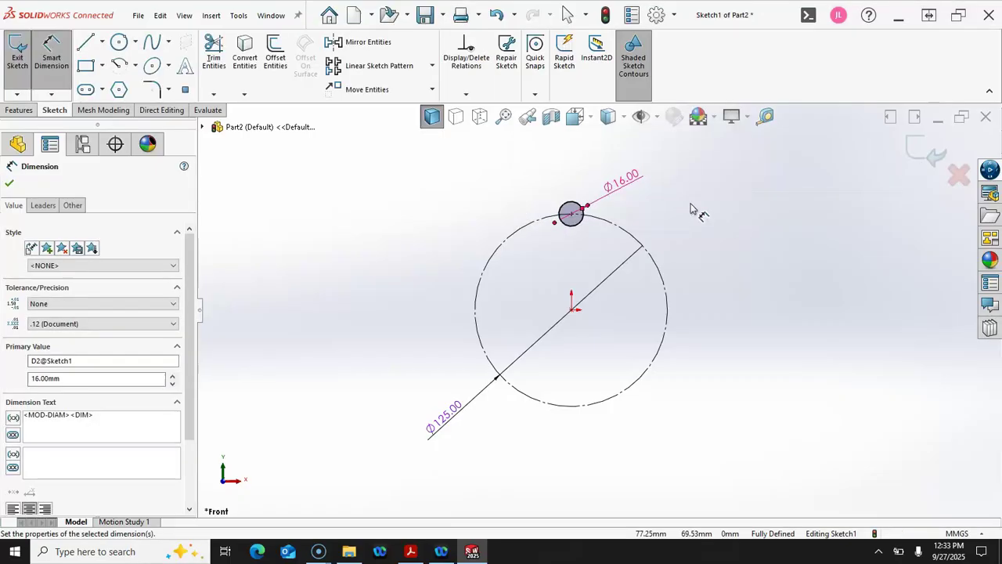
Sketch a centerpoint arc of about 15 mm radius over the top of the 16 mm circle, centred on that circle's centre.
scroll(602, 203, down, 3)
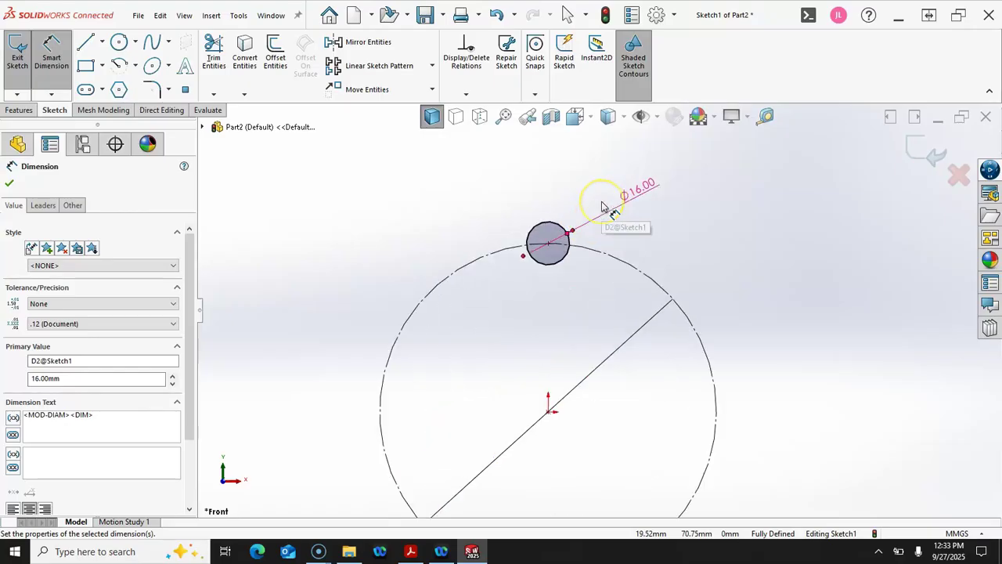
scroll(602, 205, down, 2)
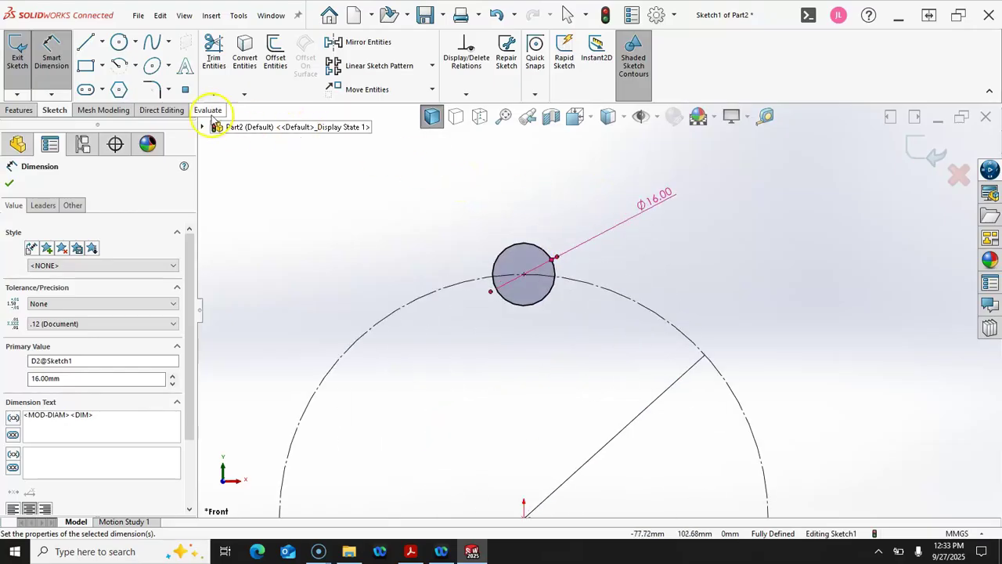
click(134, 66)
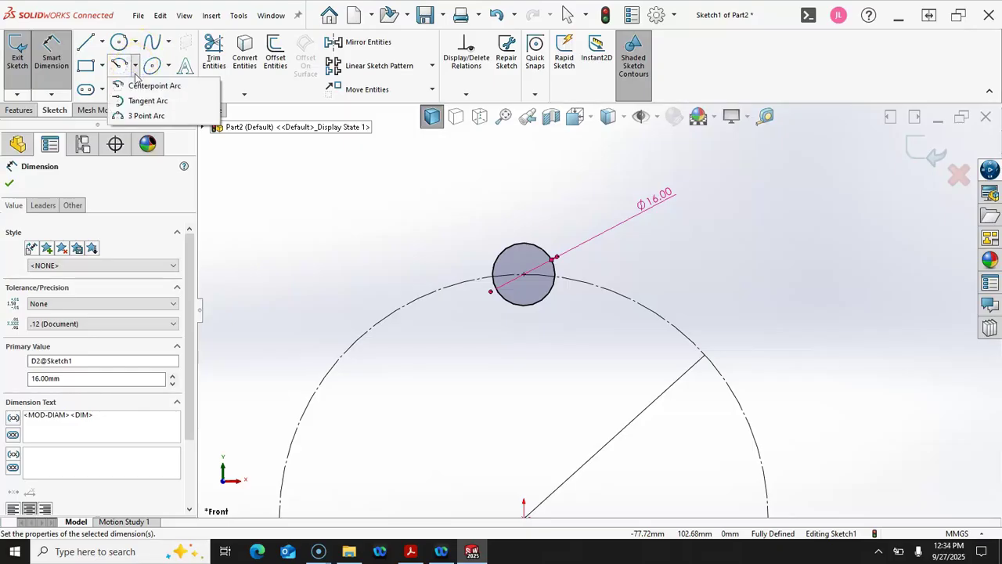
click(142, 86)
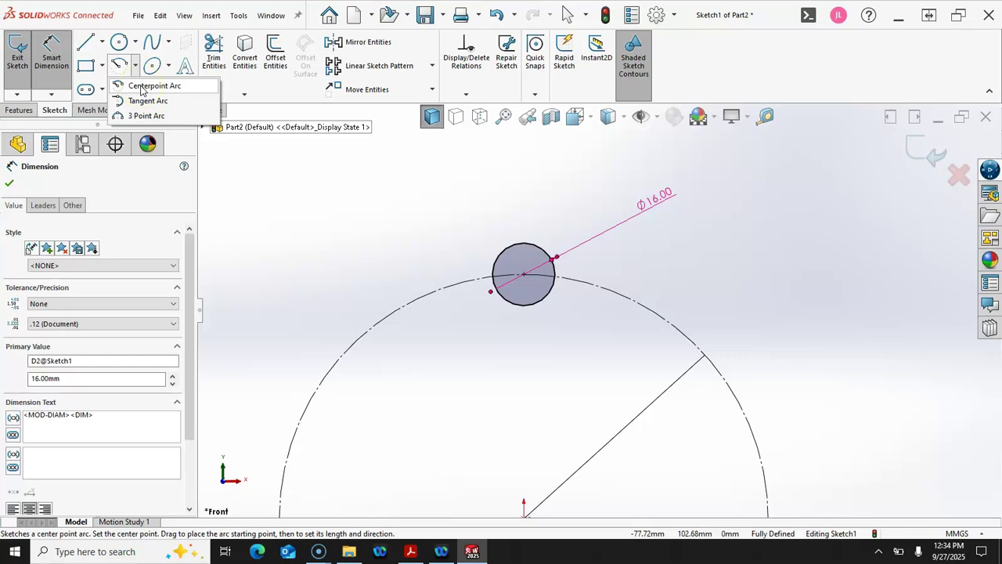
click(525, 274)
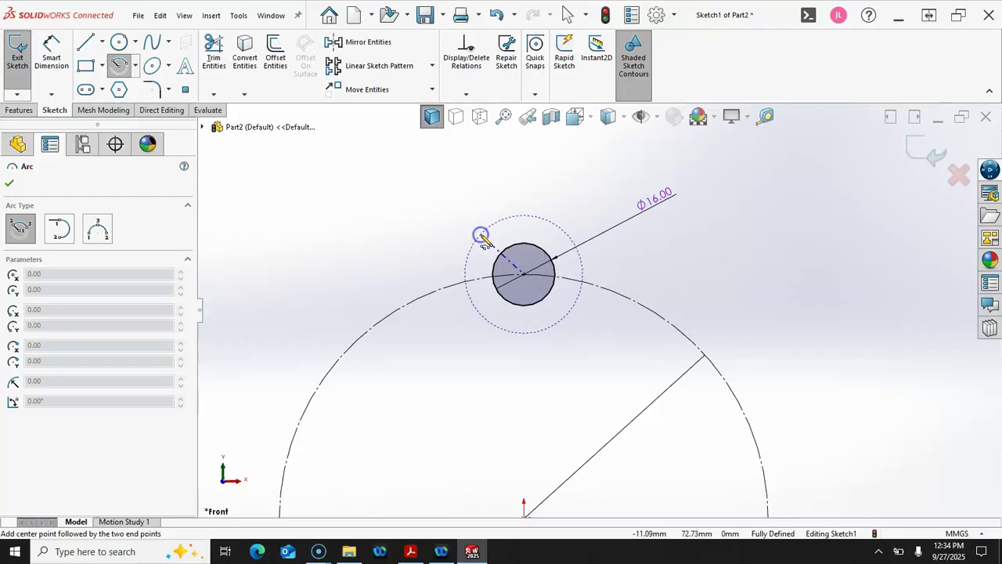
click(480, 236)
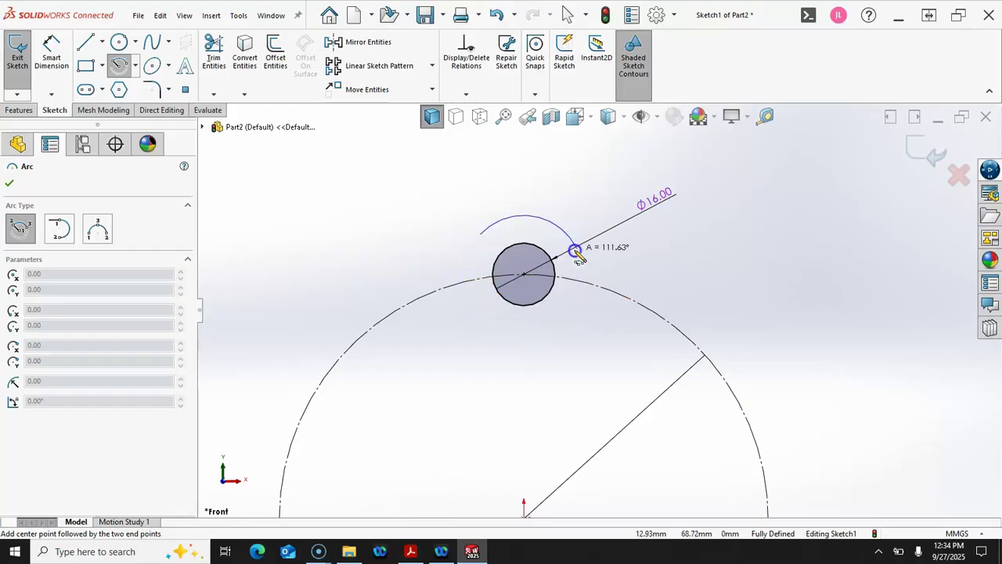
click(559, 228)
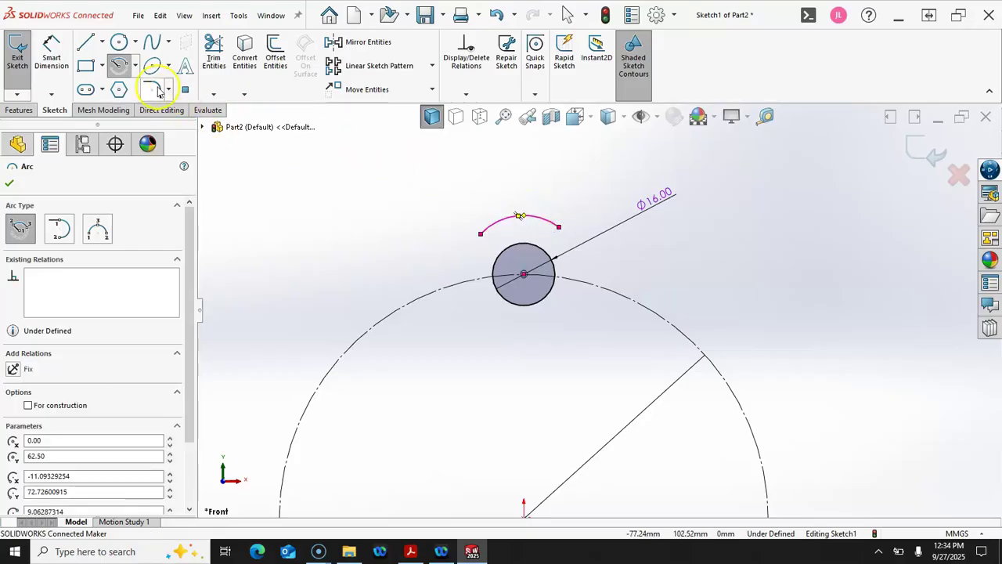
Sketch a tangent arc from the right end of the upper arc, curving outward to the right beyond the construction circle.
click(135, 65)
click(141, 102)
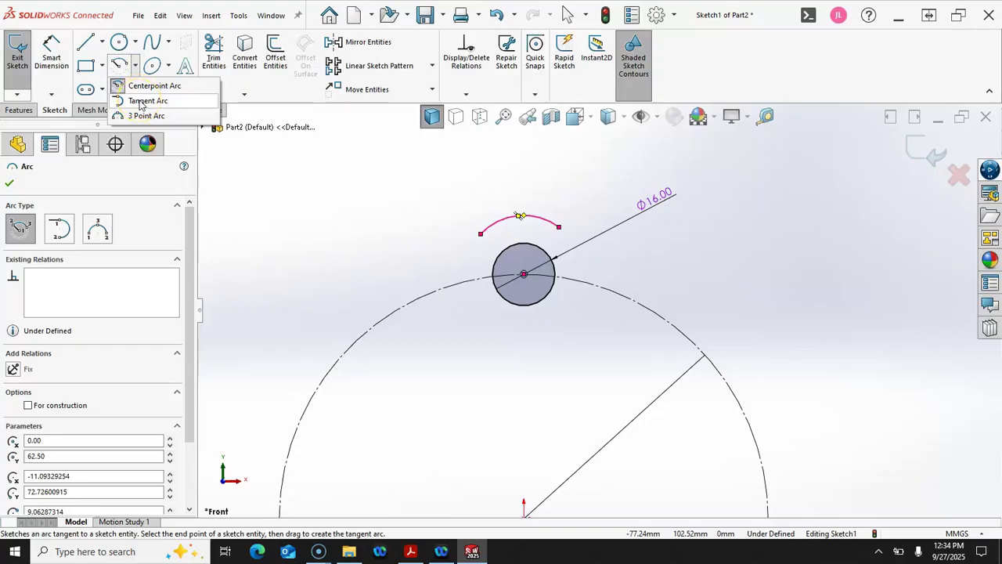
click(142, 102)
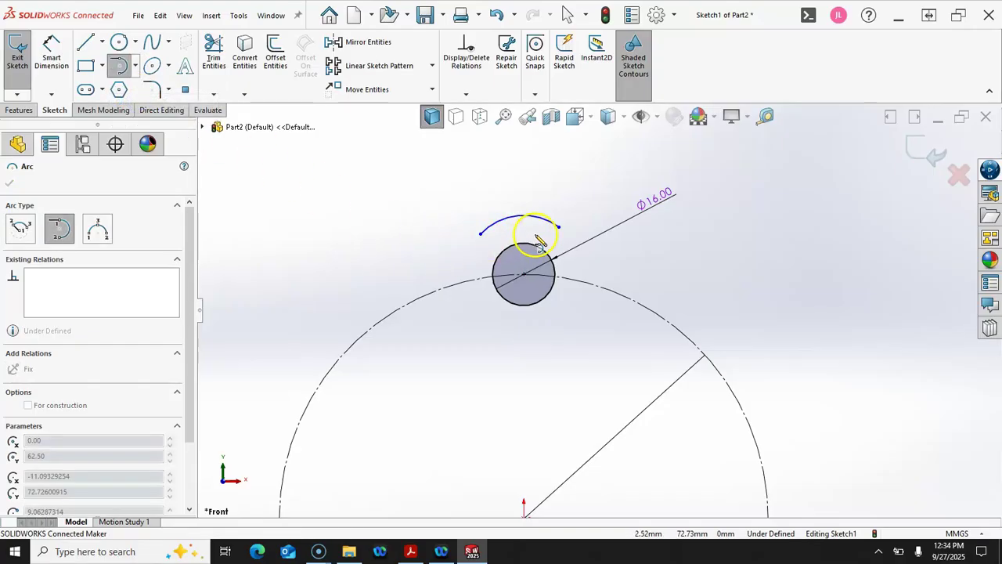
click(559, 228)
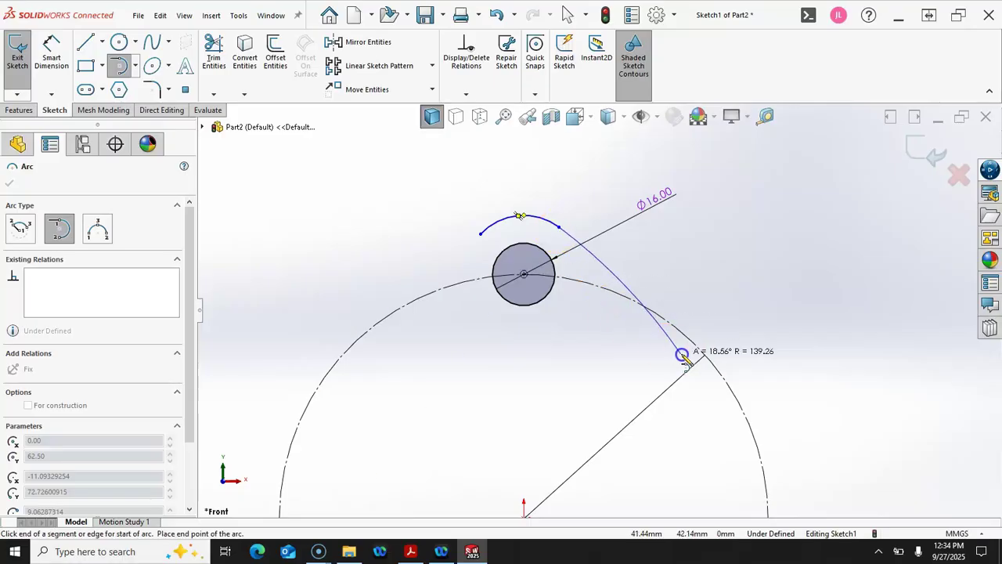
click(785, 285)
right_click(746, 218)
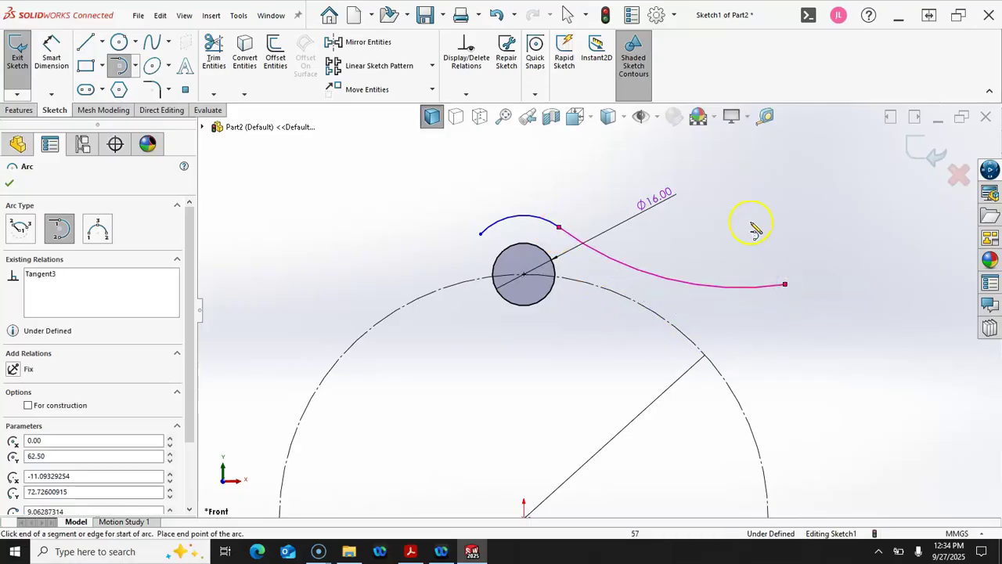
click(786, 231)
Move the arcs' shared endpoint down to about X 14 mm, Y 66 mm, and lower the tangent arc's free end for a radius of about 43 mm.
drag(559, 231, 579, 264)
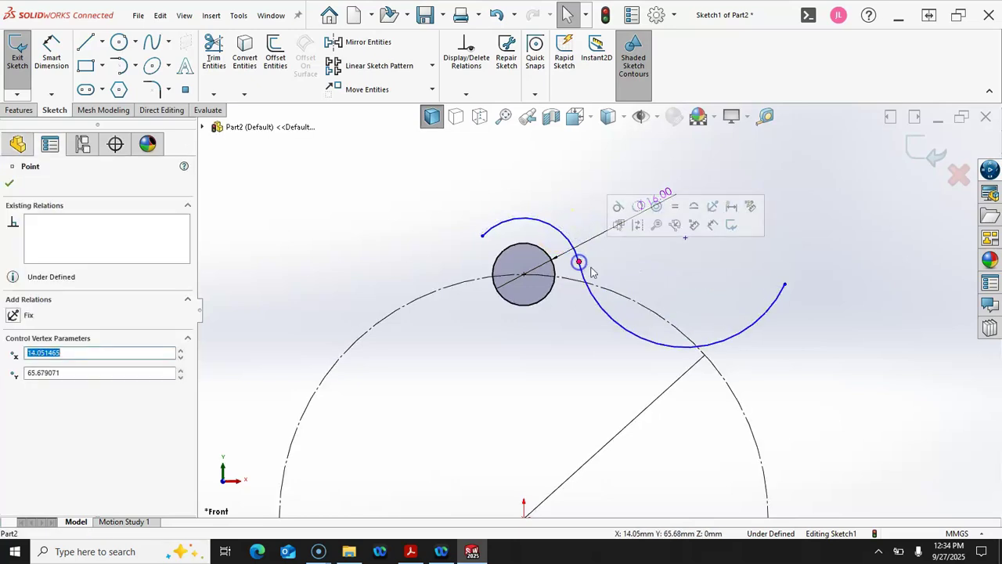
drag(784, 287, 779, 390)
click(705, 268)
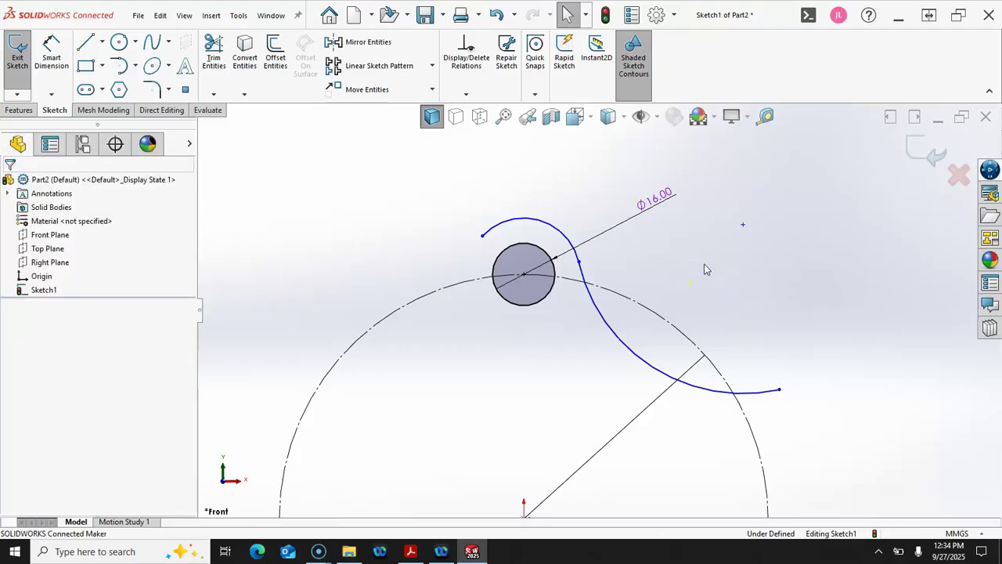
Dimension the arc around the 16 mm circle to a radius of 15 mm.
click(50, 50)
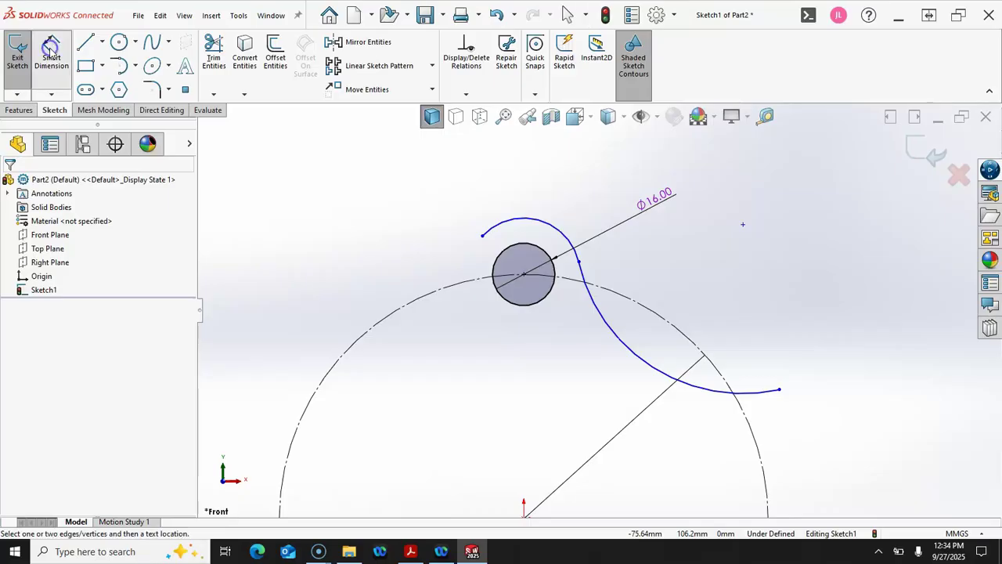
click(499, 225)
click(461, 177)
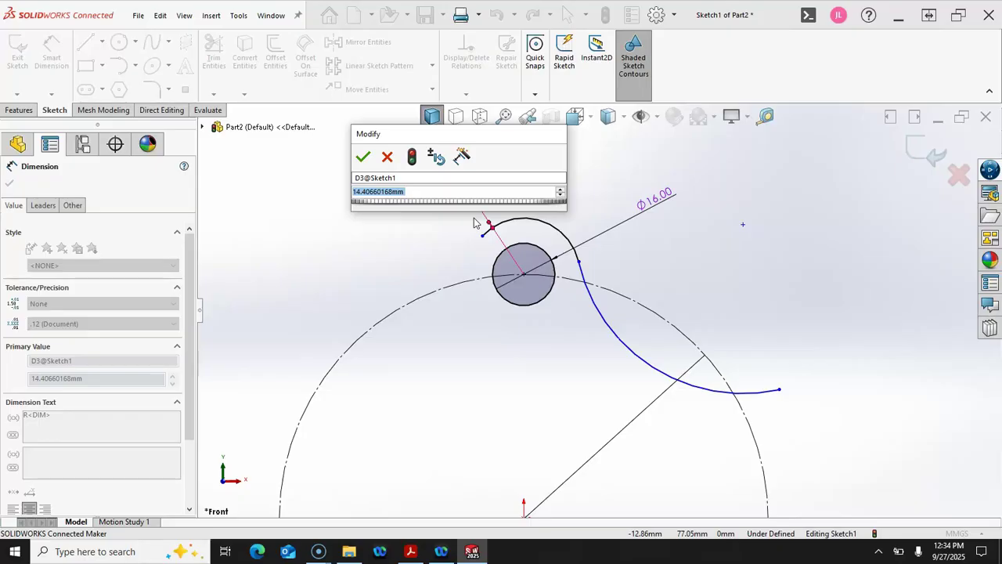
text(15)
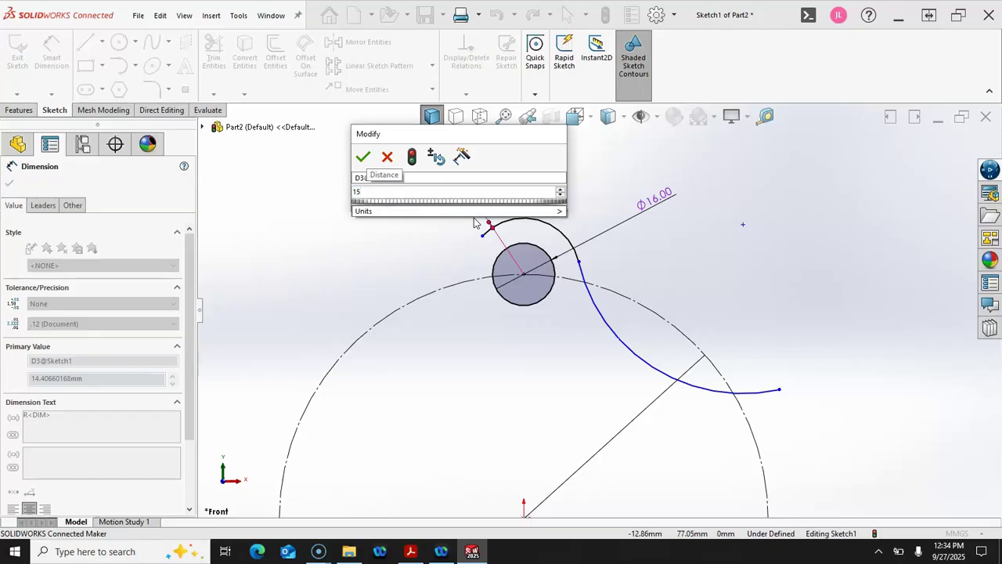
key(Return)
click(477, 193)
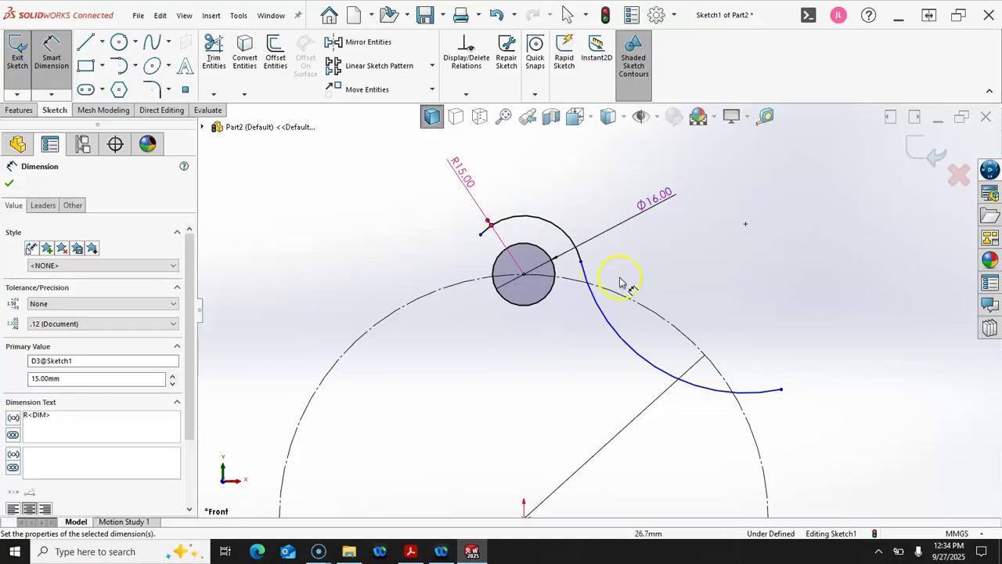
Dimension the large tangent arc to a radius of 50 mm and end dimensioning.
click(629, 338)
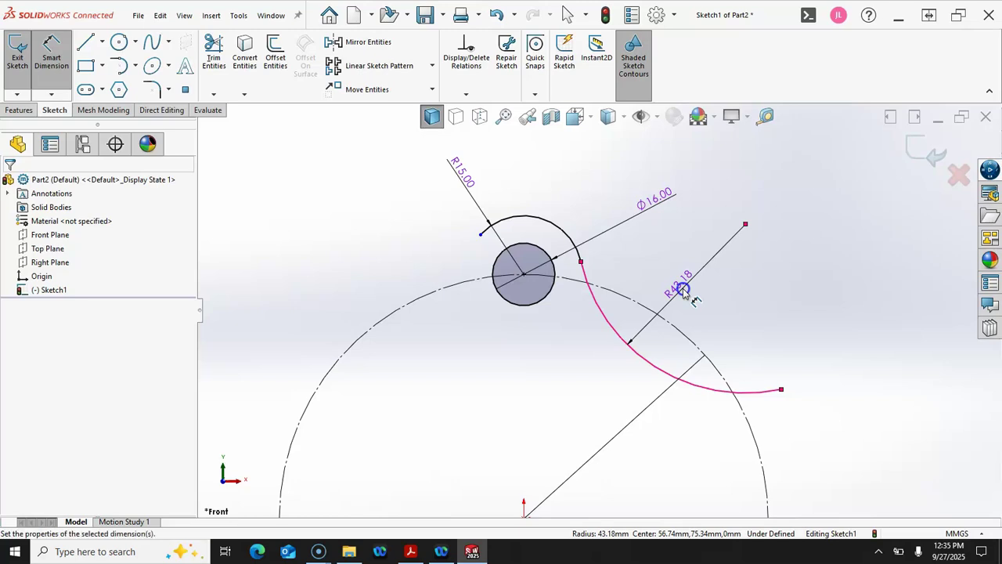
click(683, 291)
text(50)
key(Return)
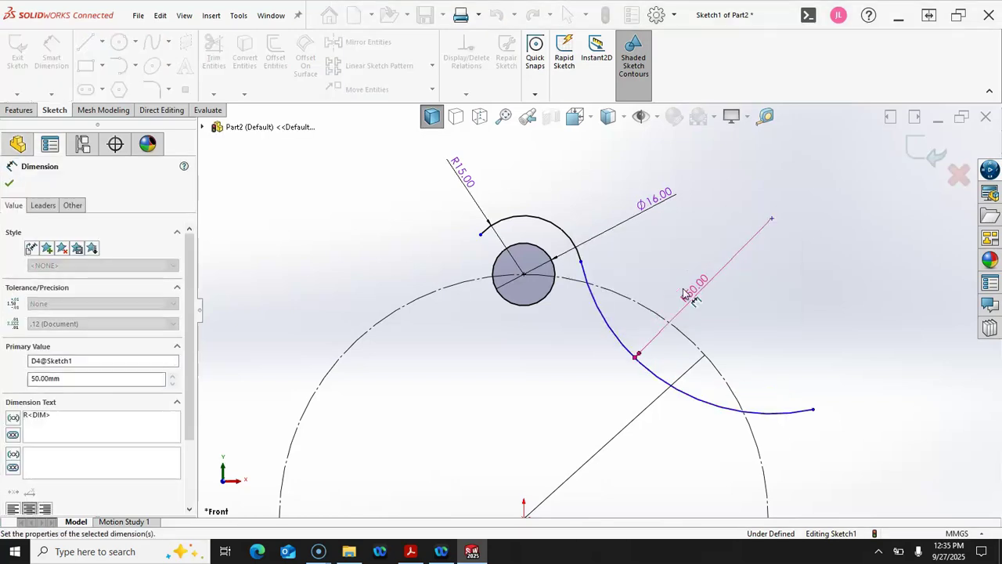
right_click(759, 296)
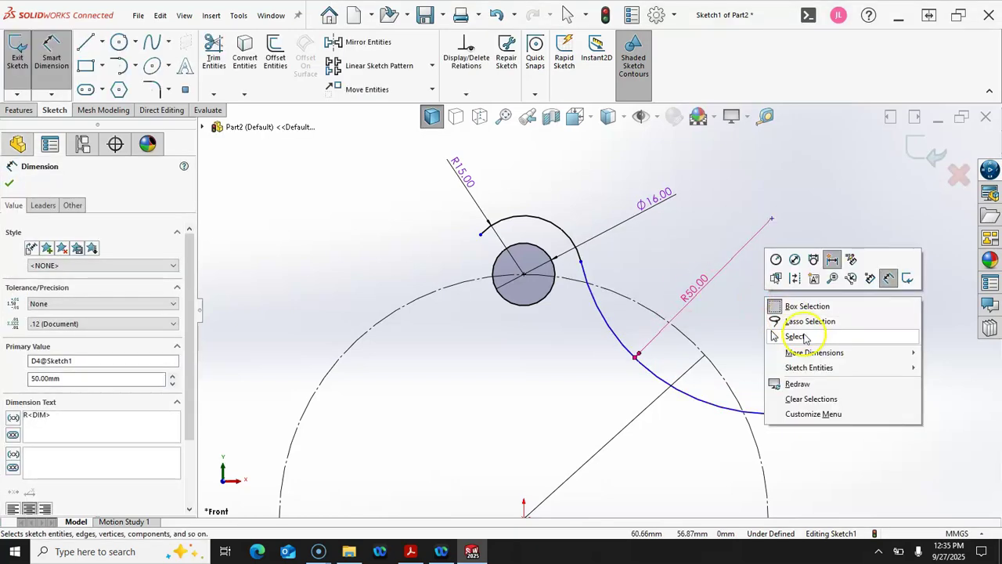
click(797, 336)
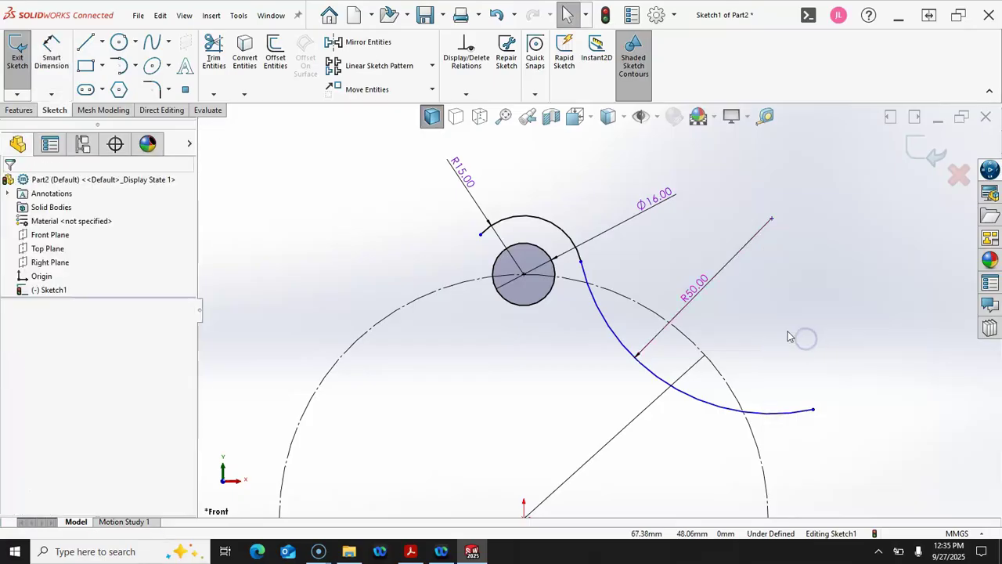
Create a circular sketch pattern of the 16 mm circle and both arcs, with 5 equally spaced instances over 360 degrees around the origin.
click(542, 220)
ctrl+click(547, 251)
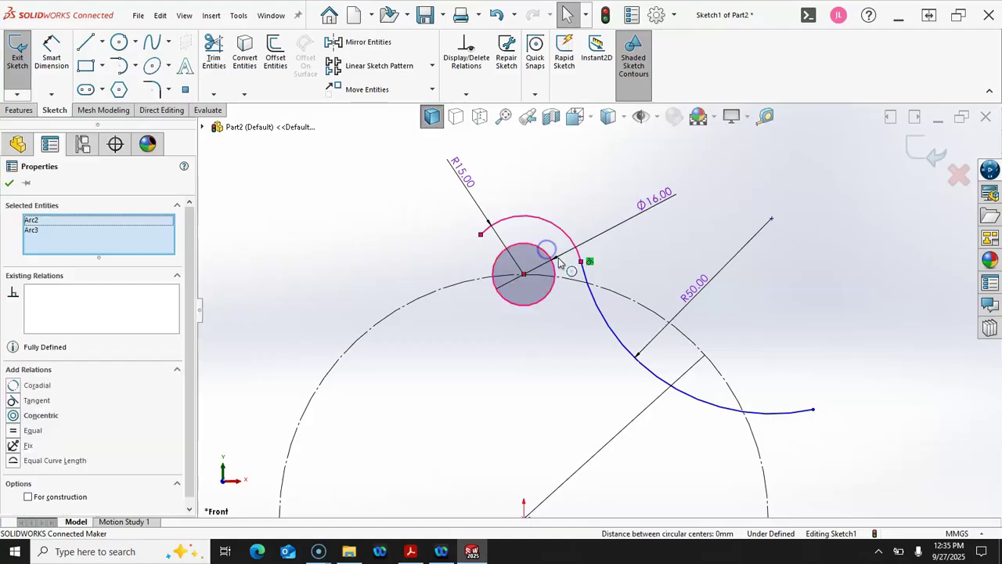
ctrl+click(600, 318)
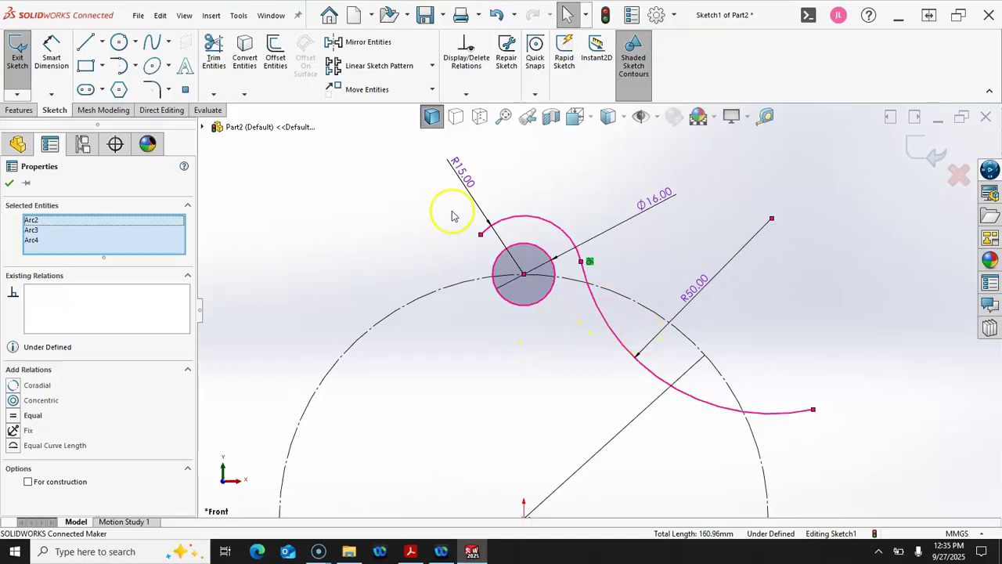
click(431, 66)
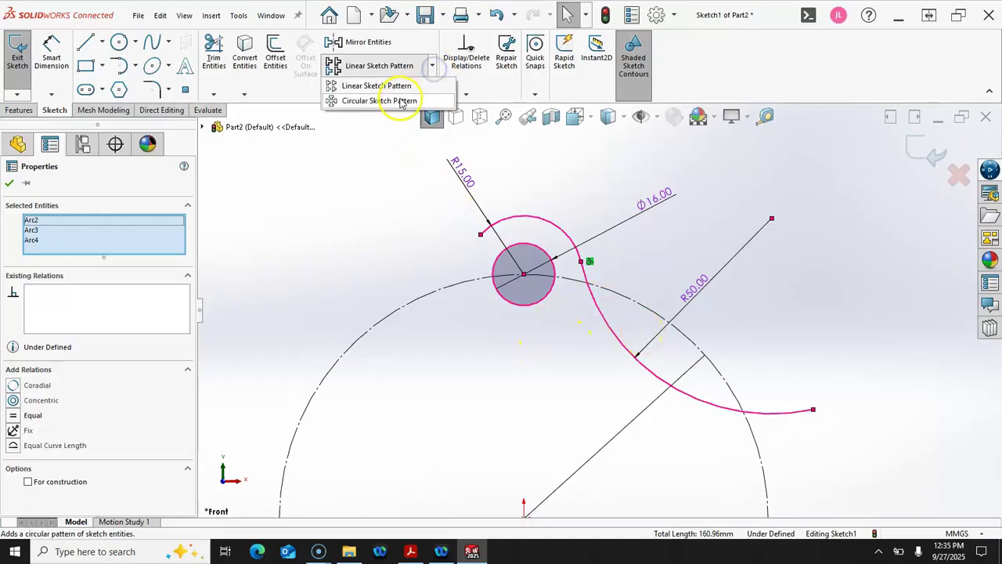
click(402, 101)
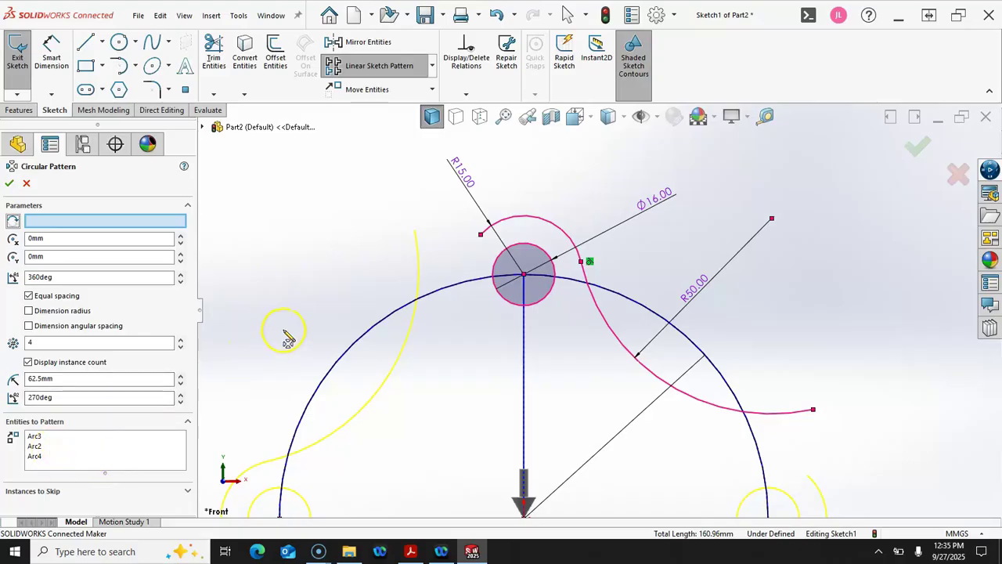
scroll(286, 336, up, 3)
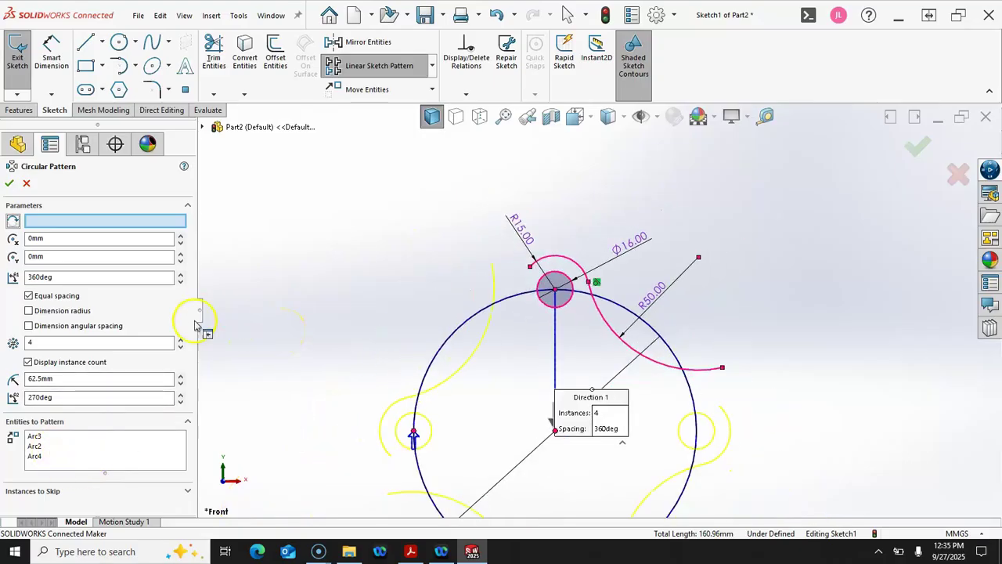
click(181, 341)
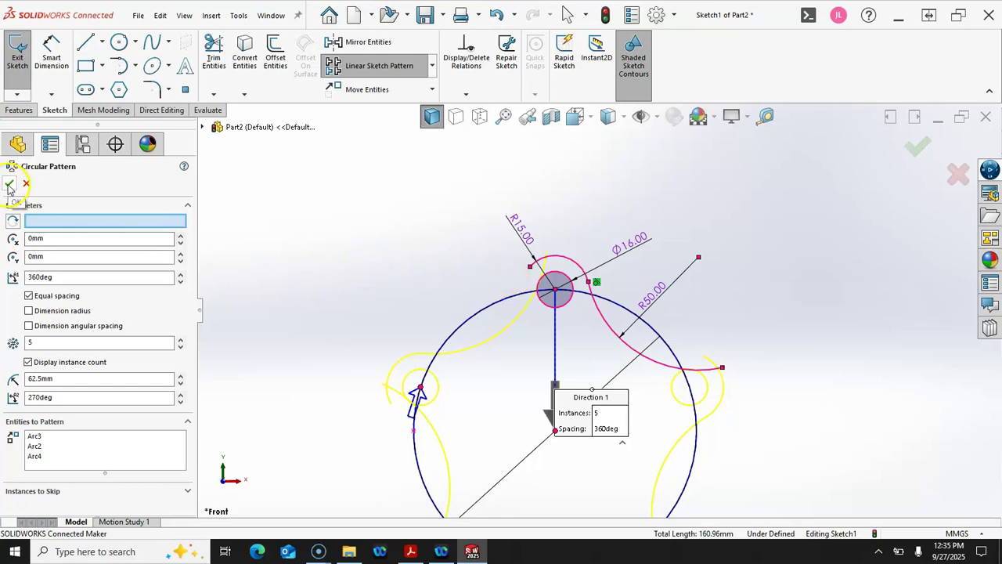
click(68, 221)
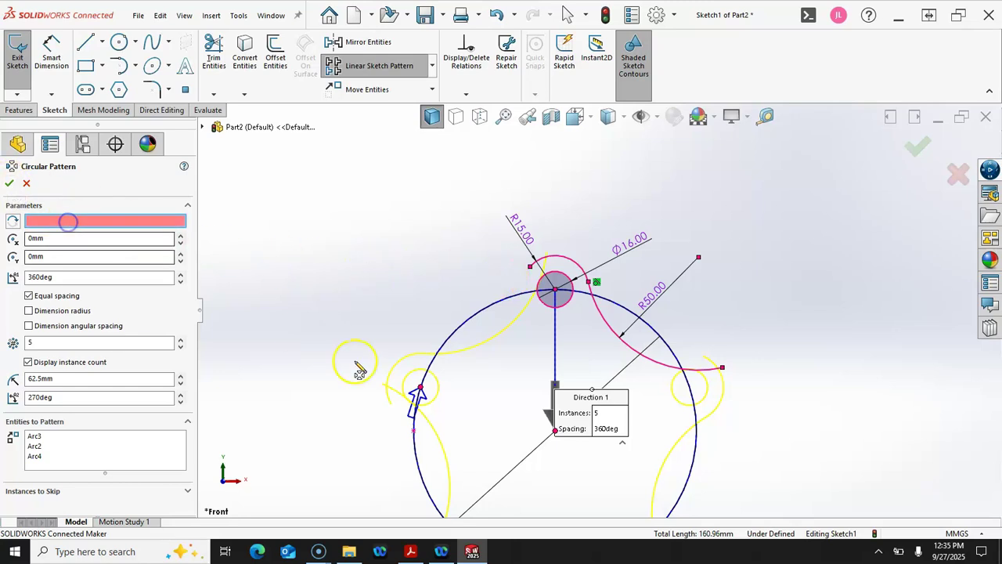
click(555, 431)
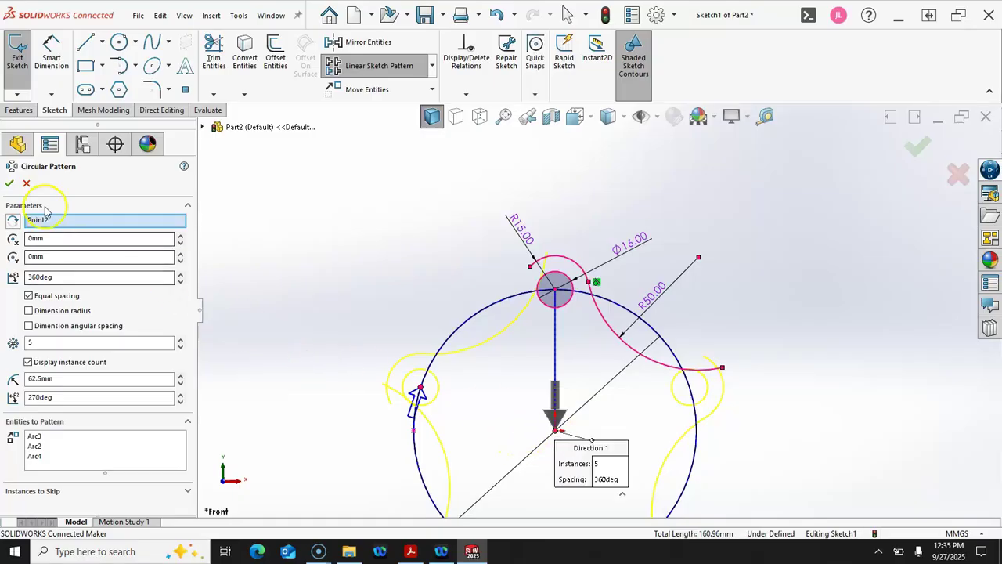
click(11, 185)
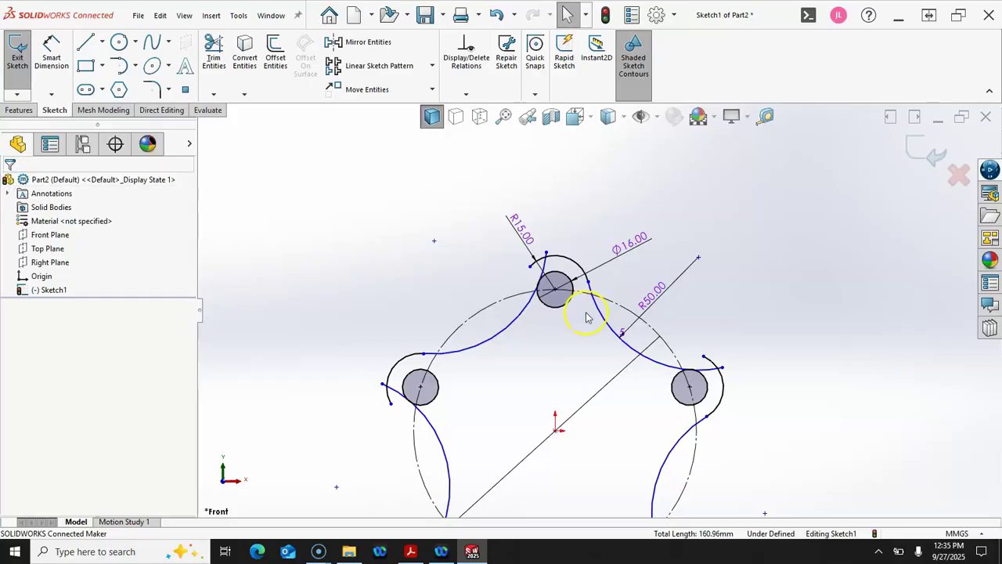
Join the free end of the original R50 arc to the neighbouring lobe arc's upper end and make the two arcs tangent.
scroll(703, 378, down, 4)
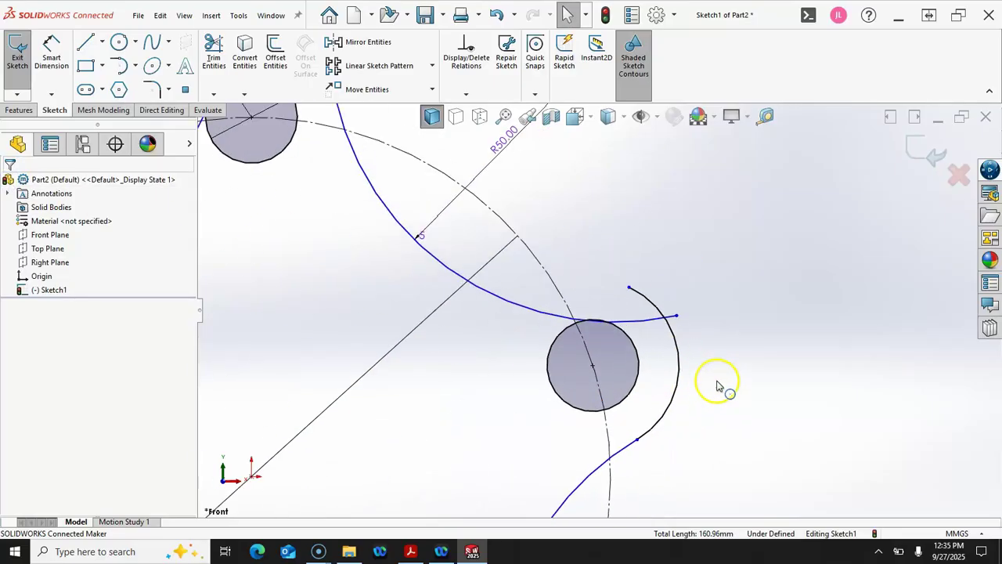
drag(678, 317, 631, 290)
click(703, 321)
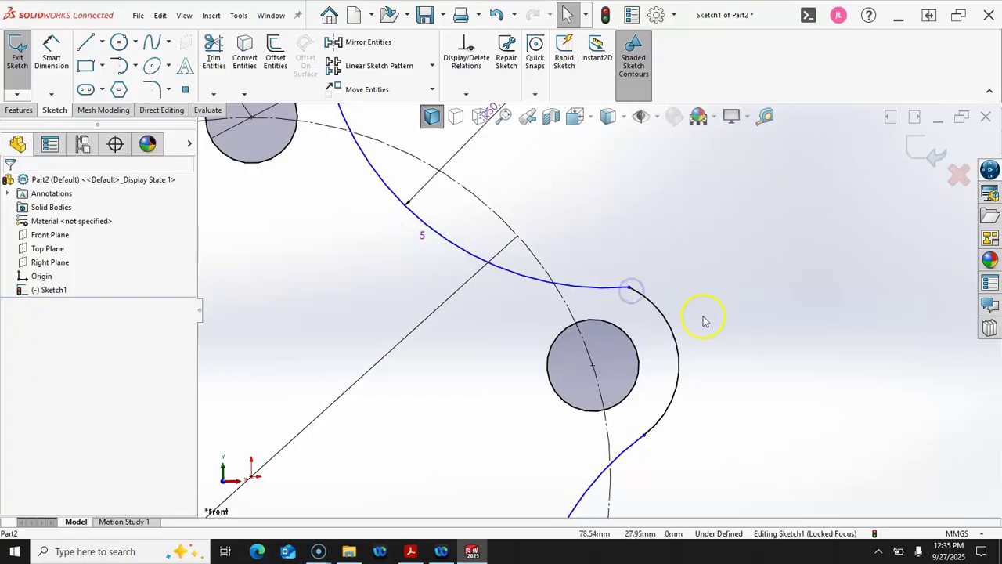
click(626, 289)
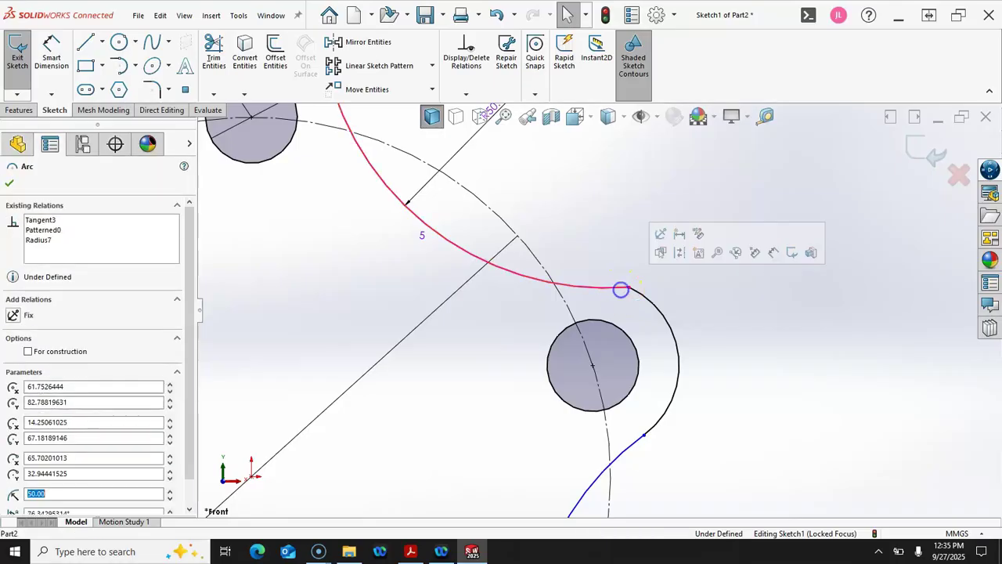
ctrl+click(643, 299)
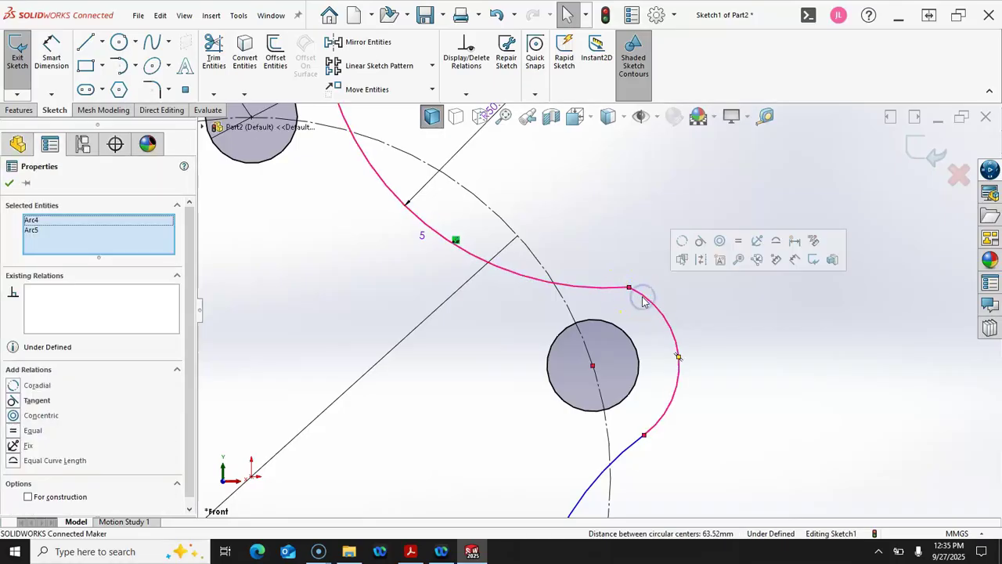
click(699, 240)
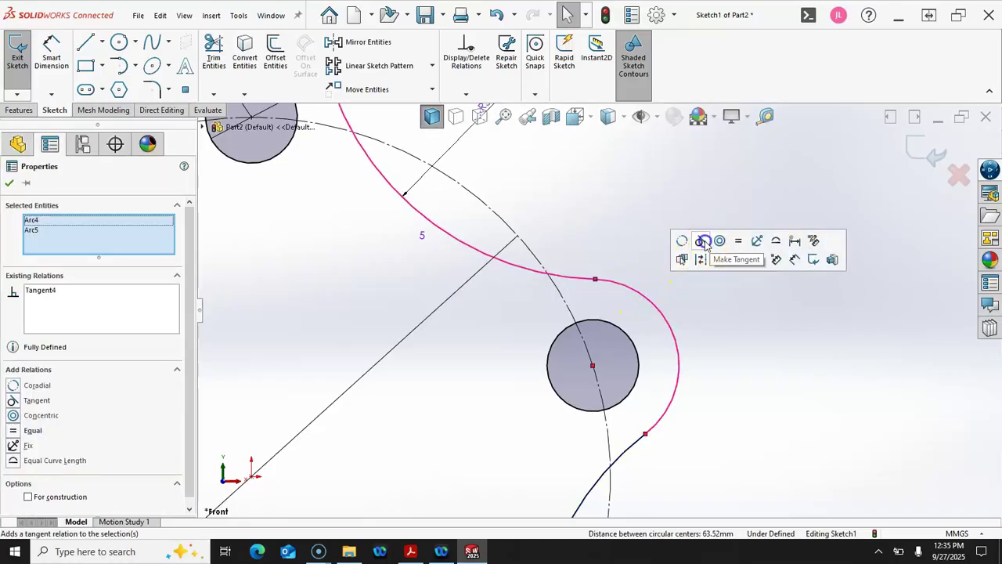
Examine the junction points of the patterned arcs around the star outline to check that each lobe connects properly.
click(723, 326)
key(f)
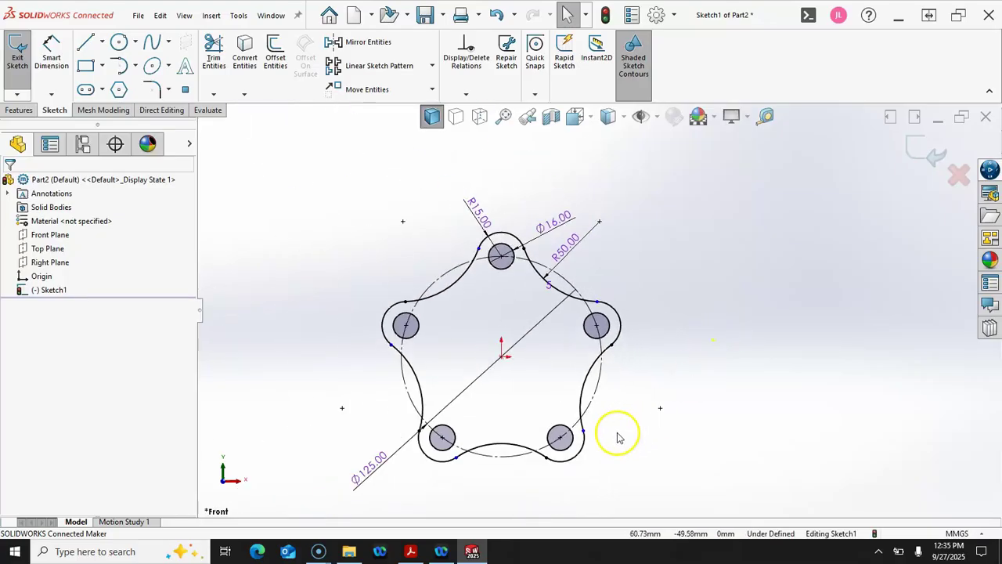
scroll(530, 436, down, 4)
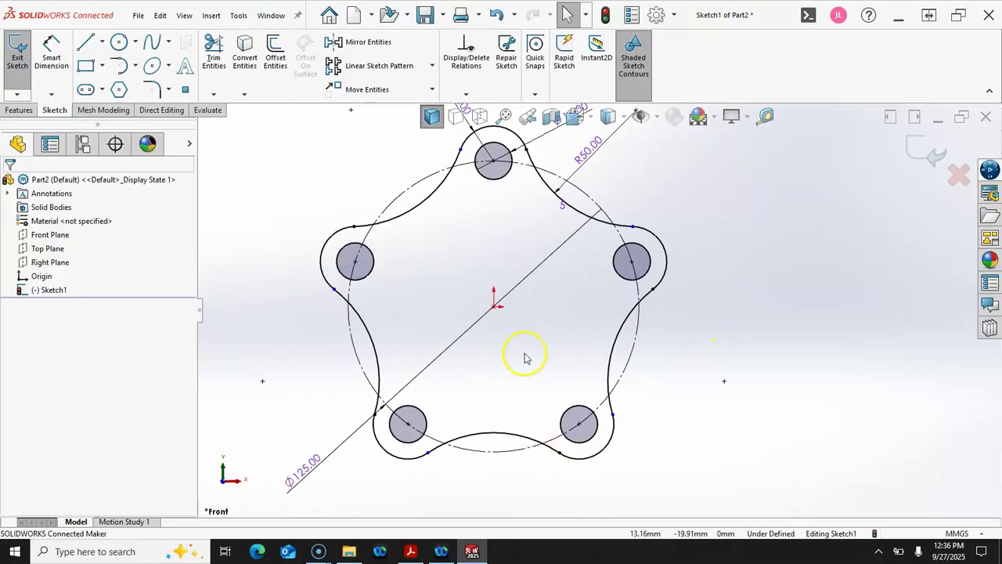
scroll(679, 276, down, 5)
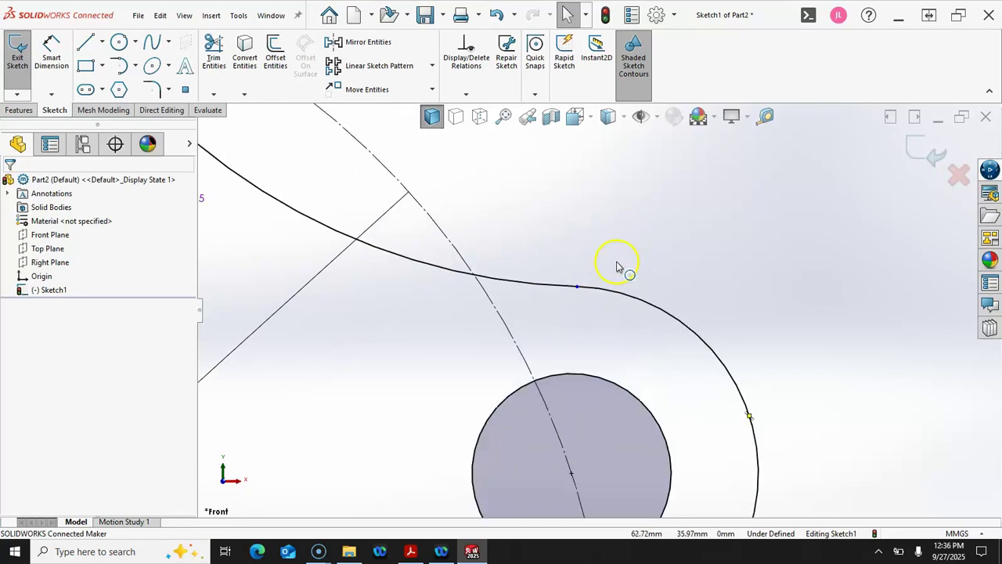
click(576, 289)
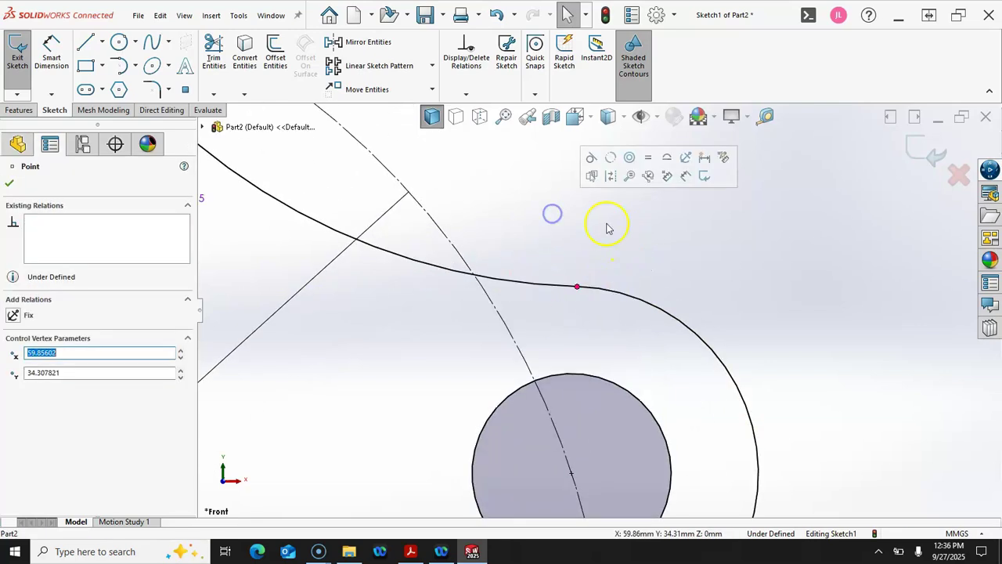
click(668, 252)
scroll(666, 259, up, 6)
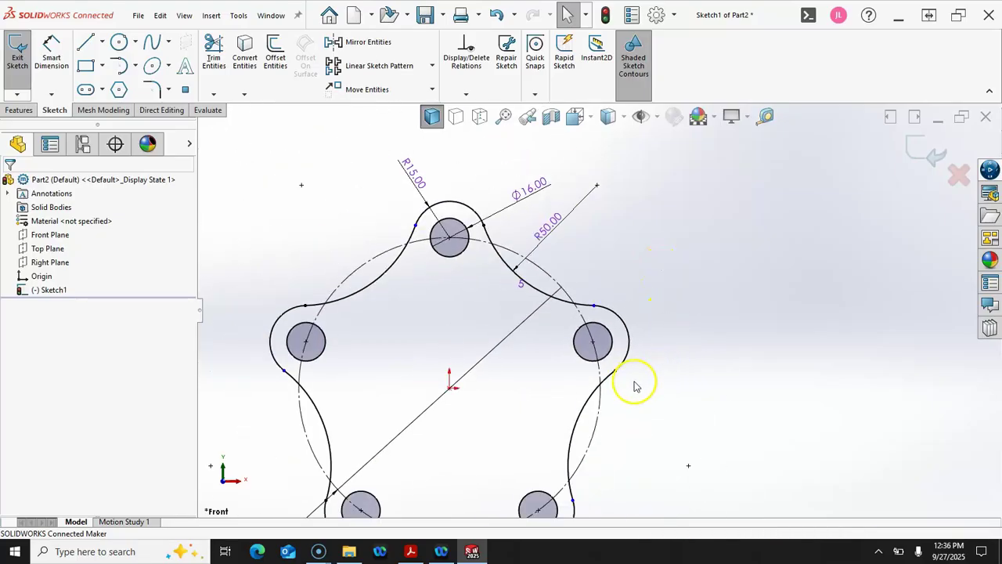
click(616, 375)
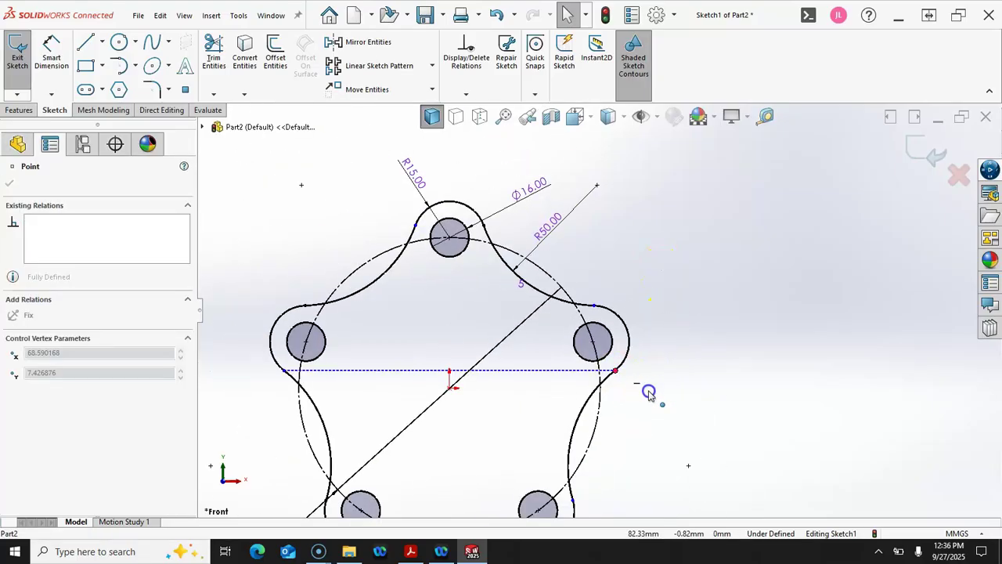
click(597, 270)
scroll(449, 249, down, 2)
scroll(449, 249, down, 2)
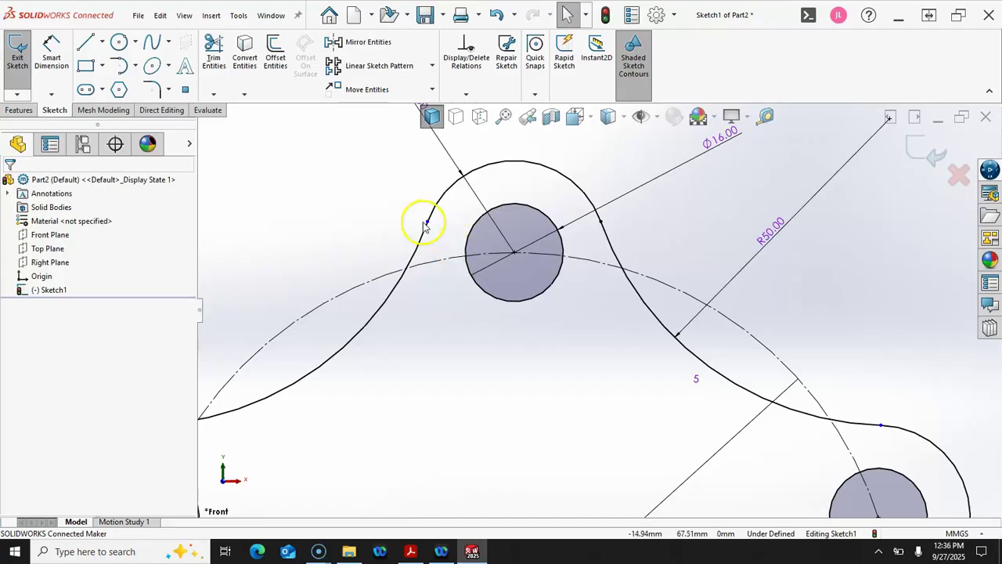
click(427, 222)
click(386, 212)
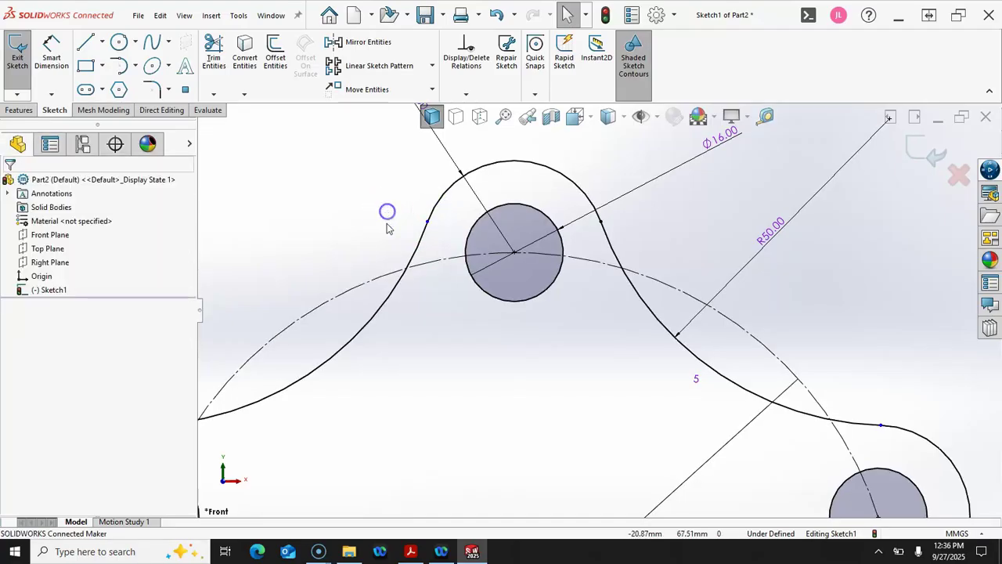
scroll(398, 253, up, 1)
scroll(426, 365, up, 3)
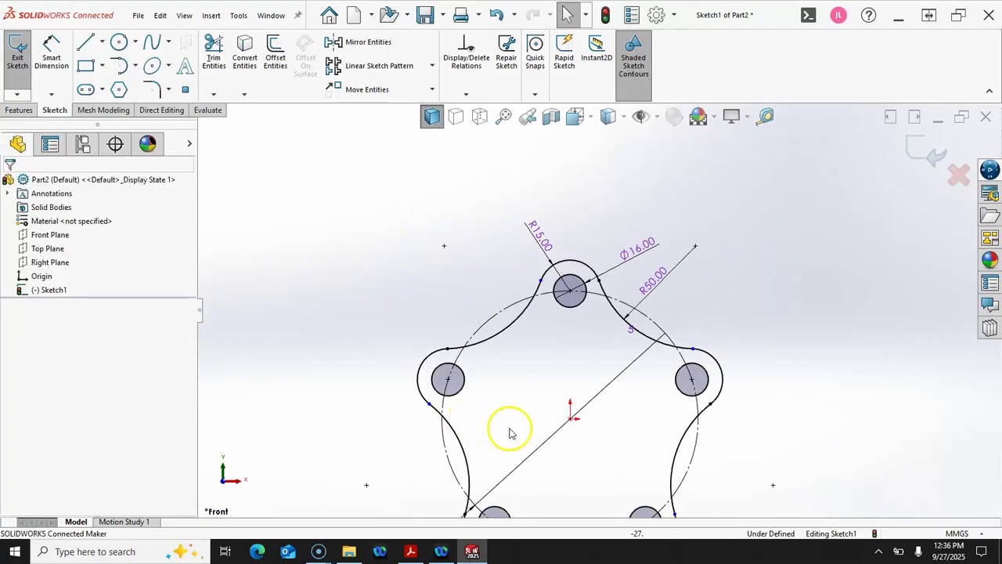
scroll(568, 483, up, 2)
scroll(579, 443, down, 1)
scroll(583, 435, down, 1)
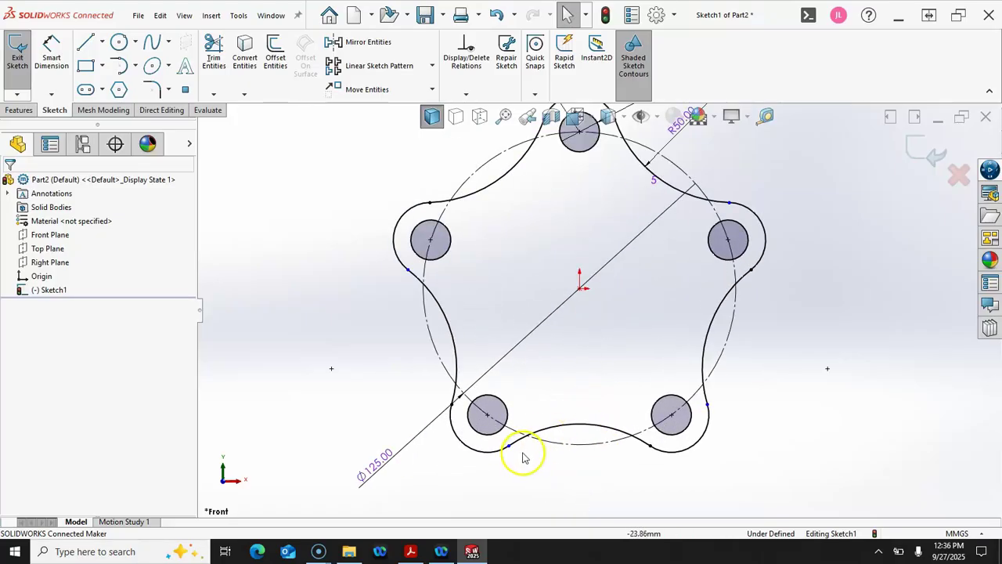
click(544, 445)
click(588, 470)
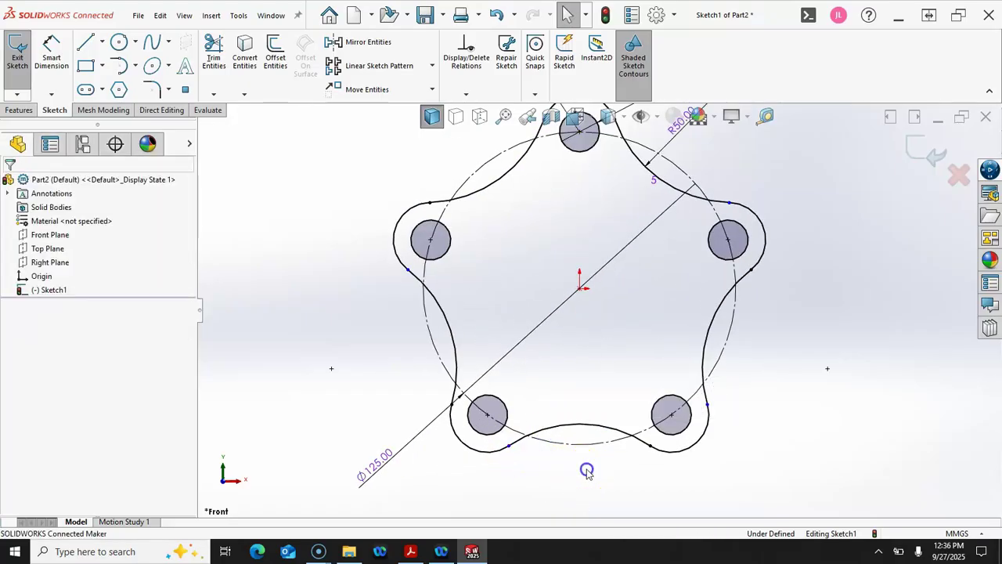
scroll(618, 313, up, 2)
scroll(608, 253, down, 2)
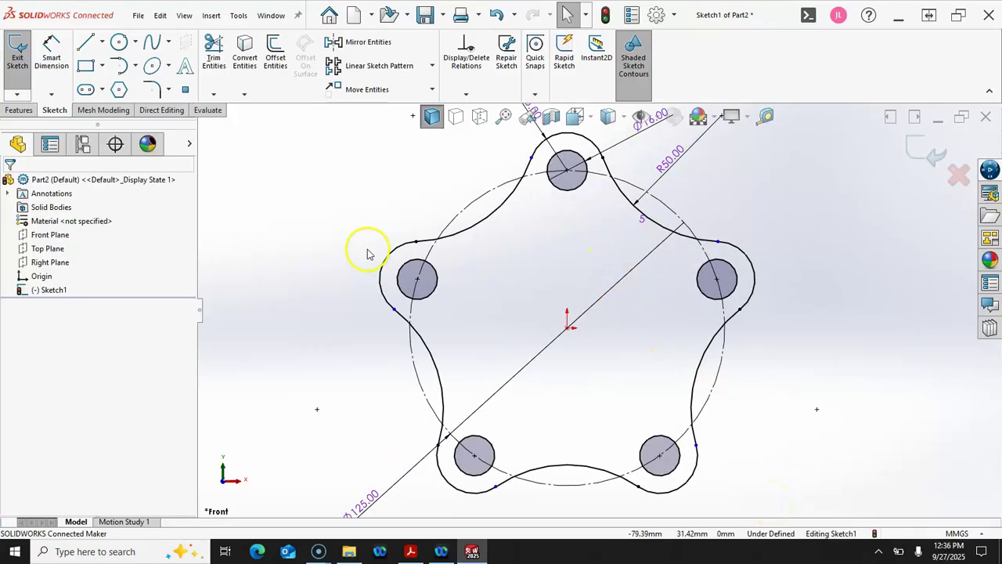
click(120, 90)
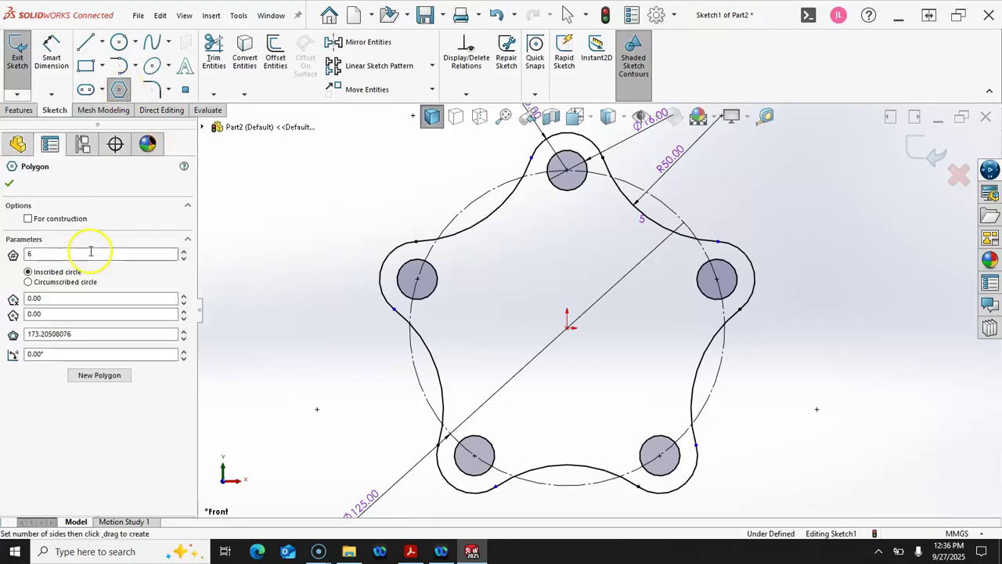
double_click(138, 252)
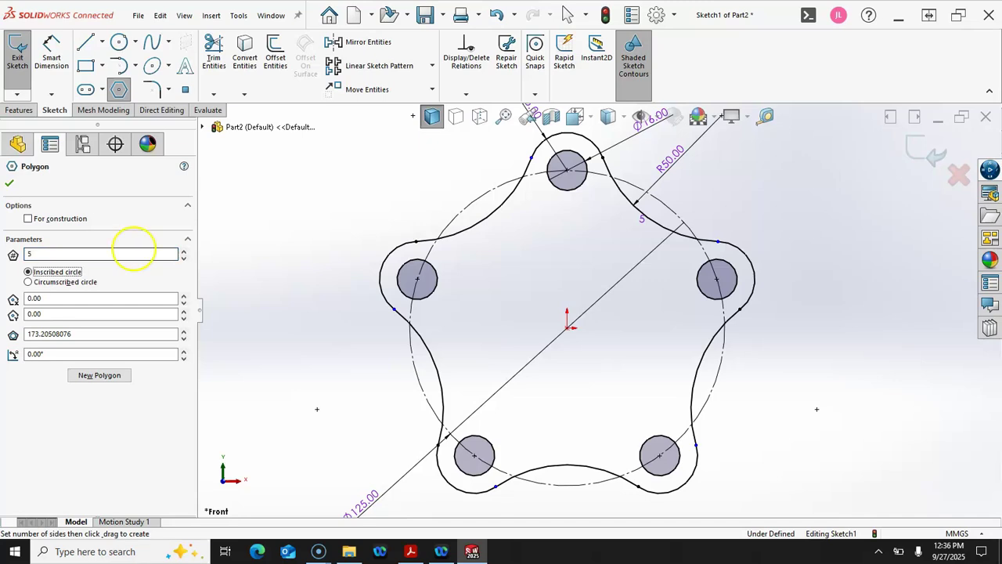
key(Escape)
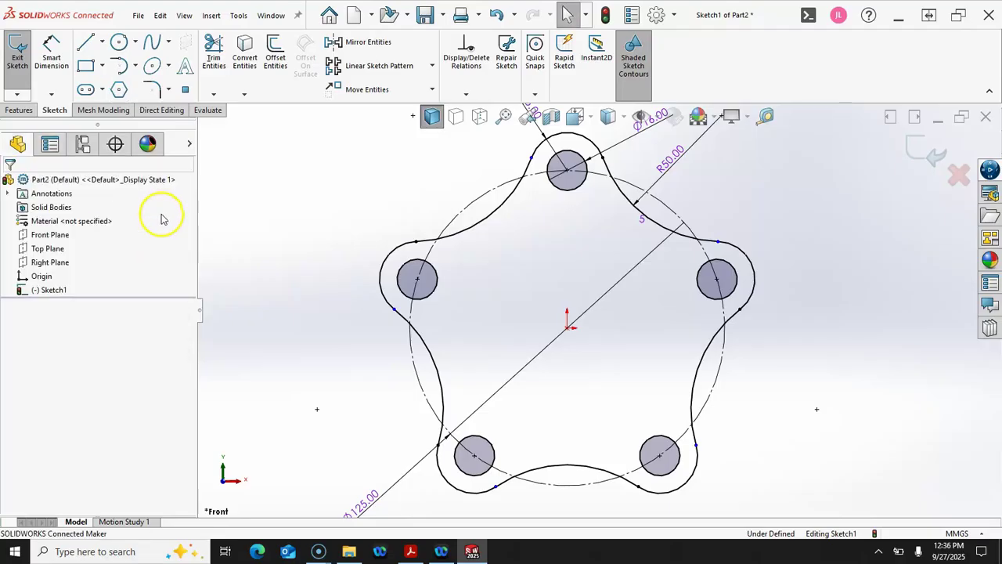
Draw a 5-sided inscribed-circle polygon centred on the origin, inner circle about 25 mm in diameter, and make its bottom side horizontal.
click(120, 90)
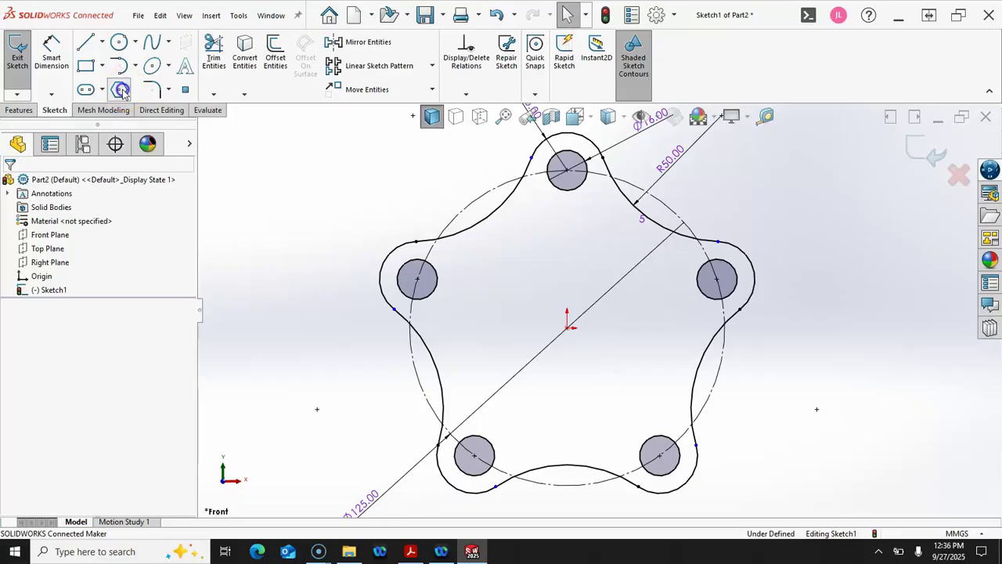
click(58, 253)
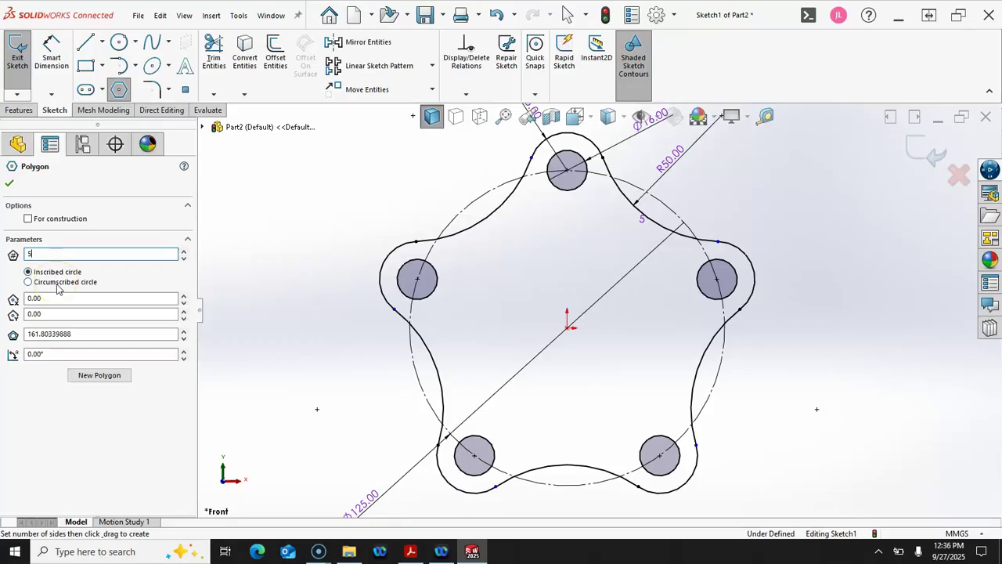
click(568, 329)
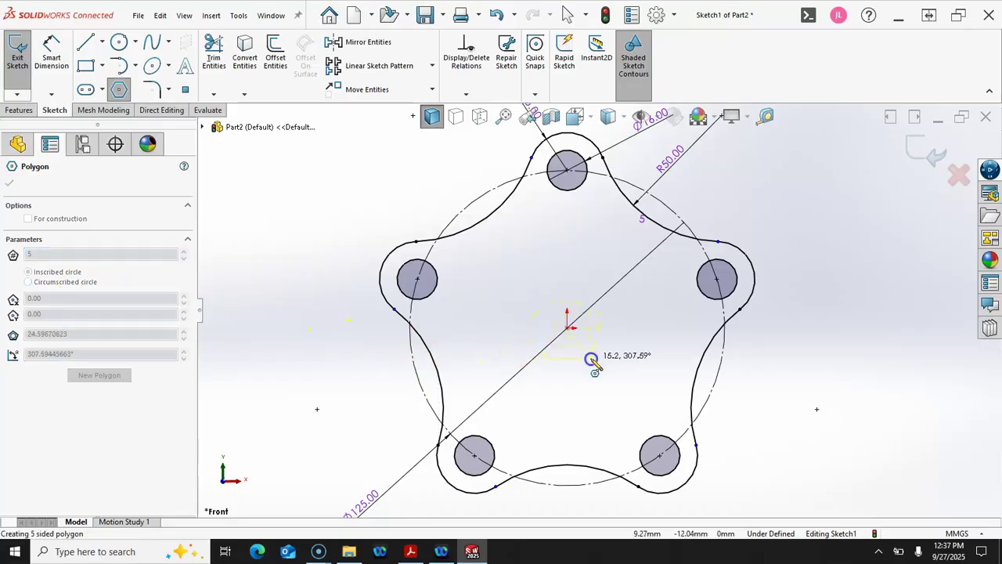
click(592, 360)
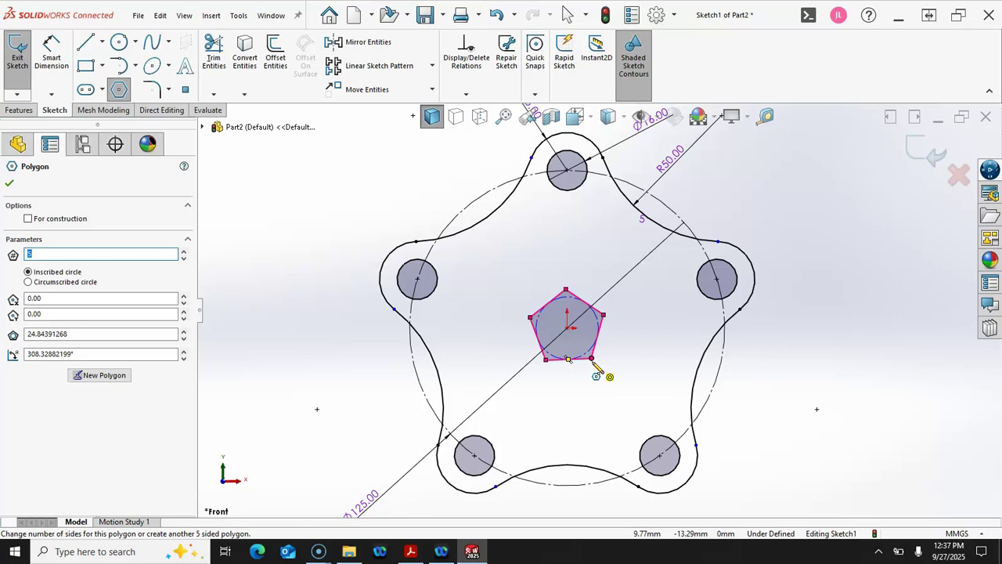
right_click(593, 361)
click(615, 371)
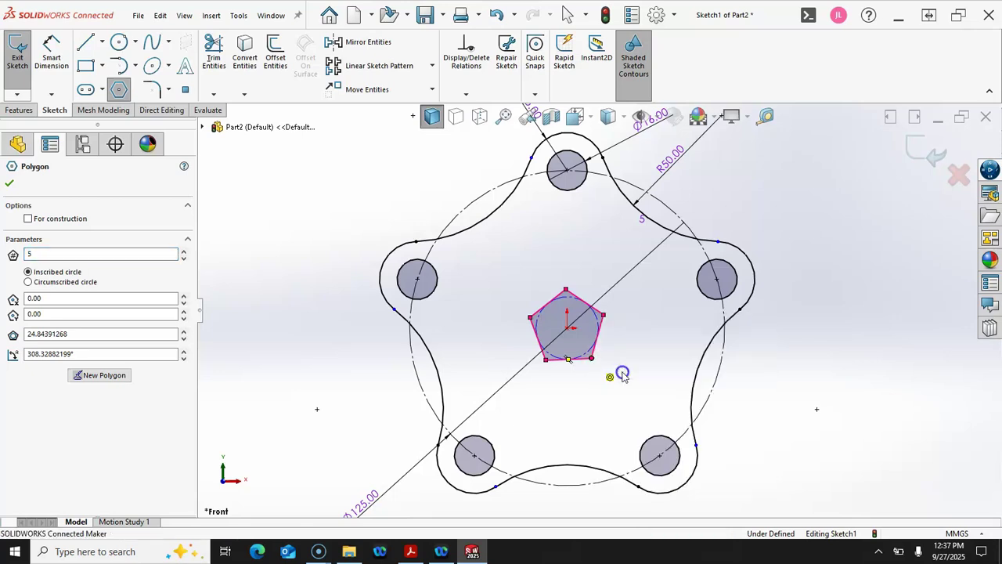
click(583, 365)
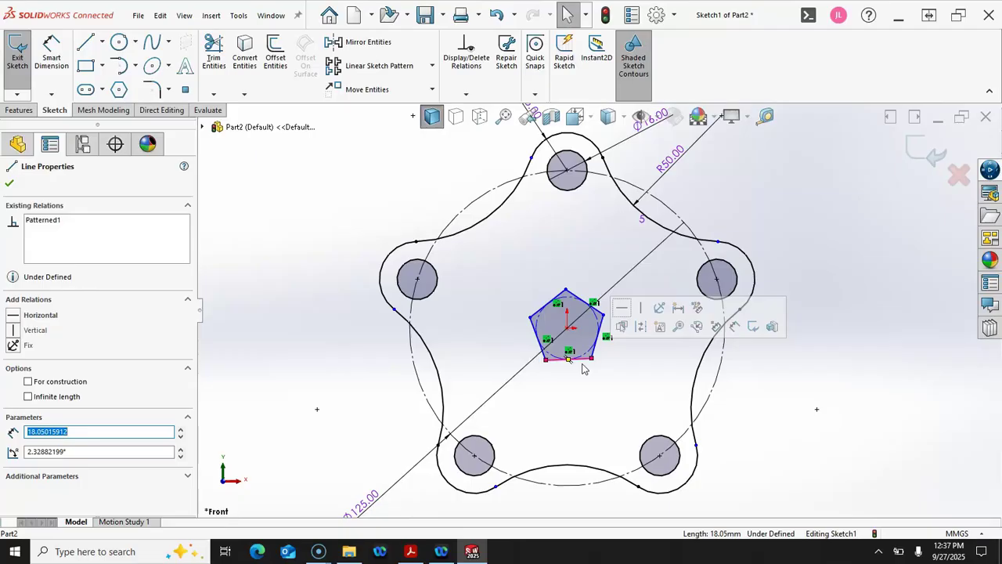
click(620, 311)
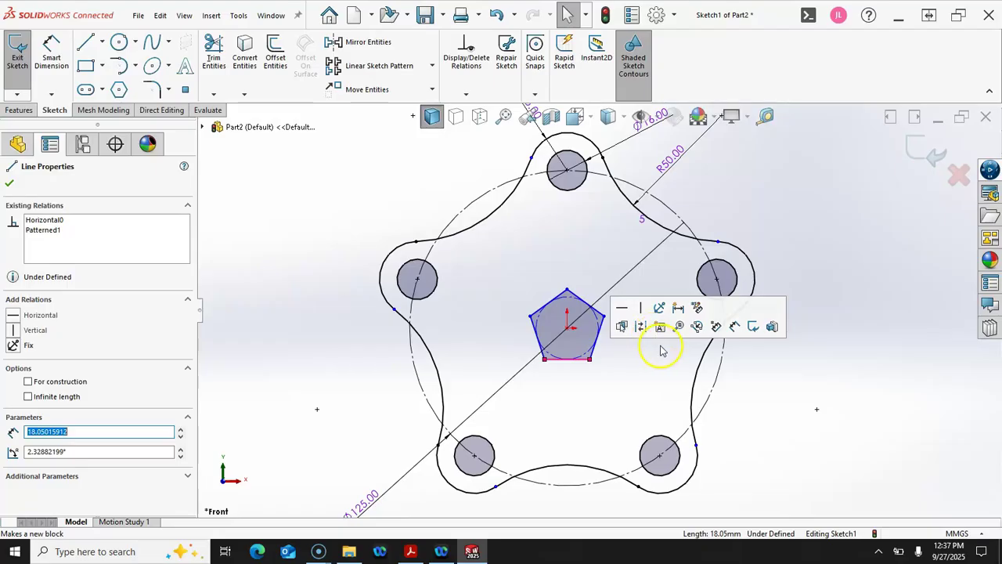
Dimension the pentagon's inscribed construction circle to a diameter of 35 mm.
click(733, 327)
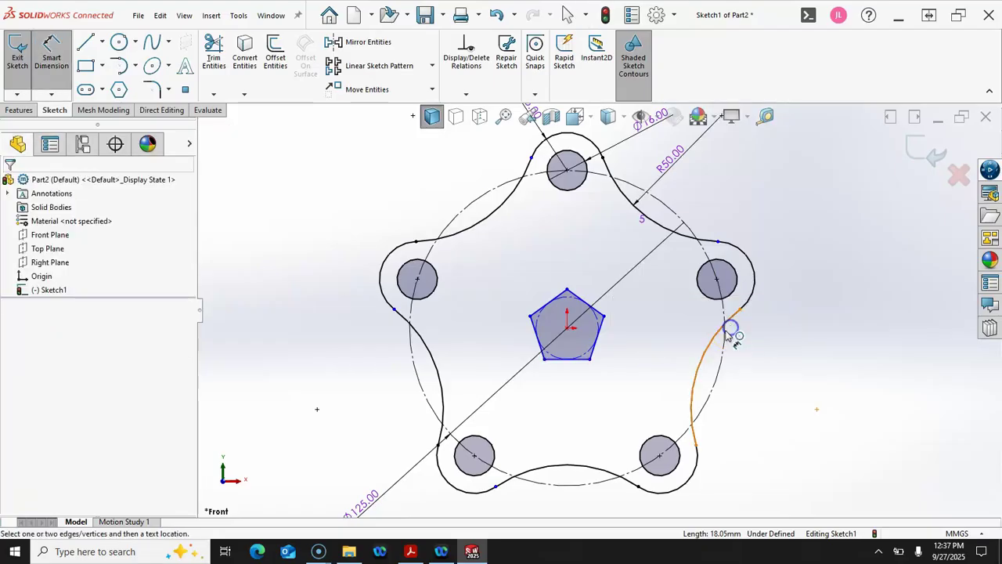
click(587, 356)
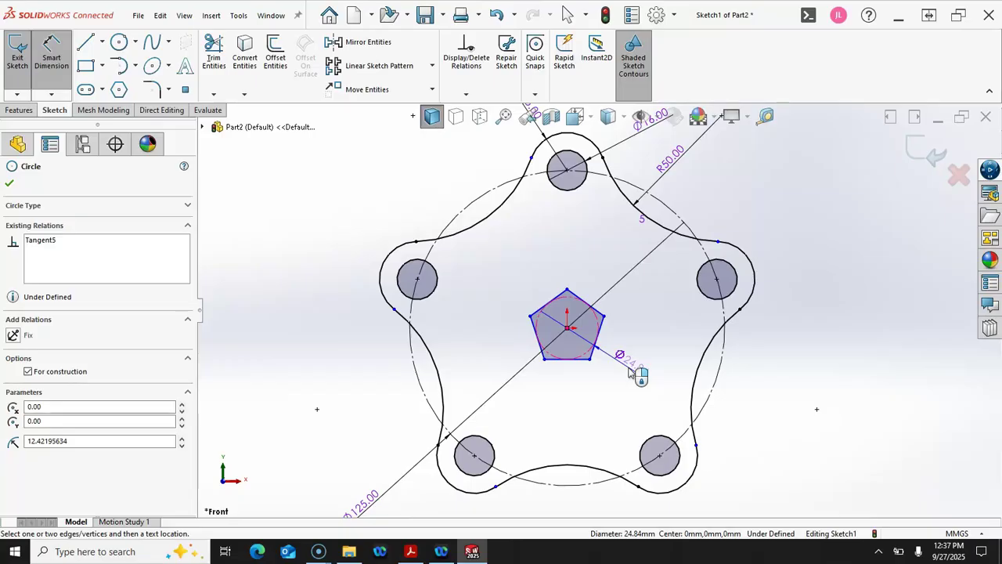
click(630, 371)
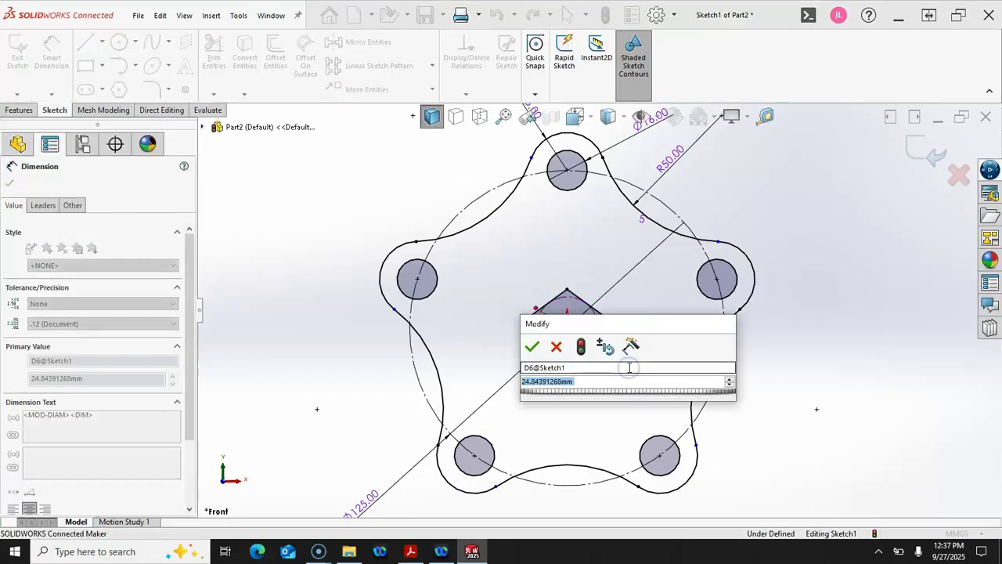
text(35)
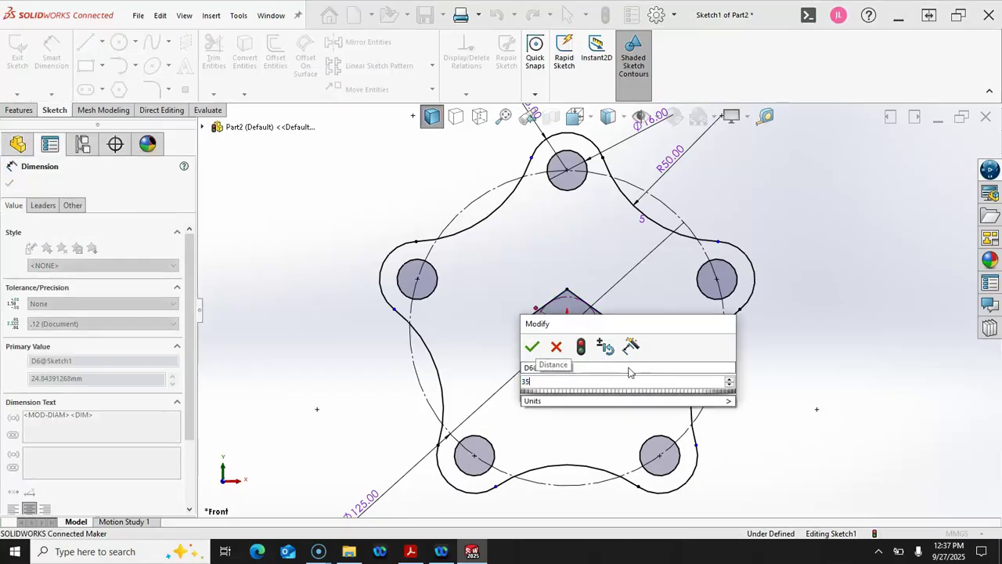
key(Return)
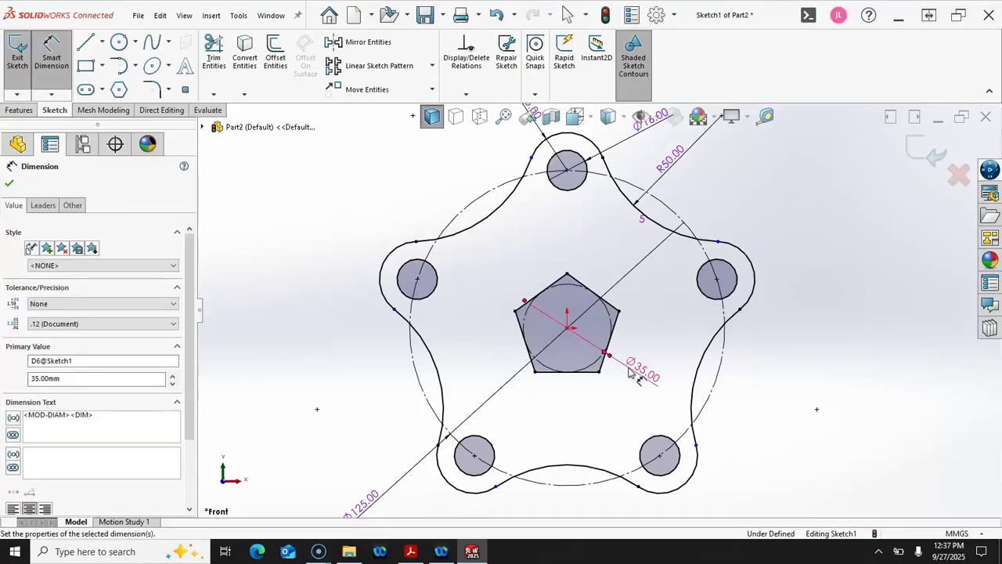
Extrude the star sketch as a blind boss 10 mm thick, leaving the five holes and the pentagon open.
scroll(633, 368, up, 1)
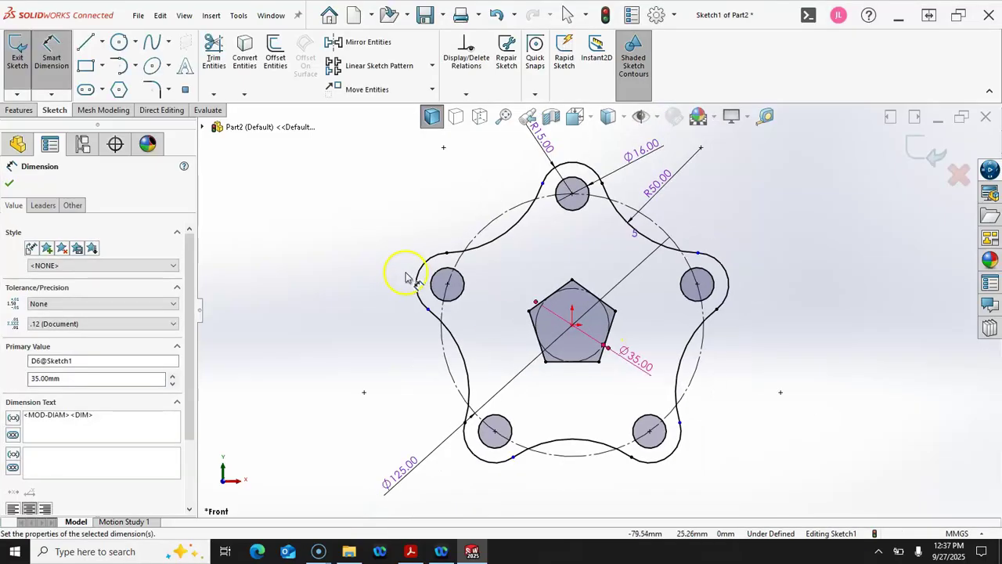
click(20, 110)
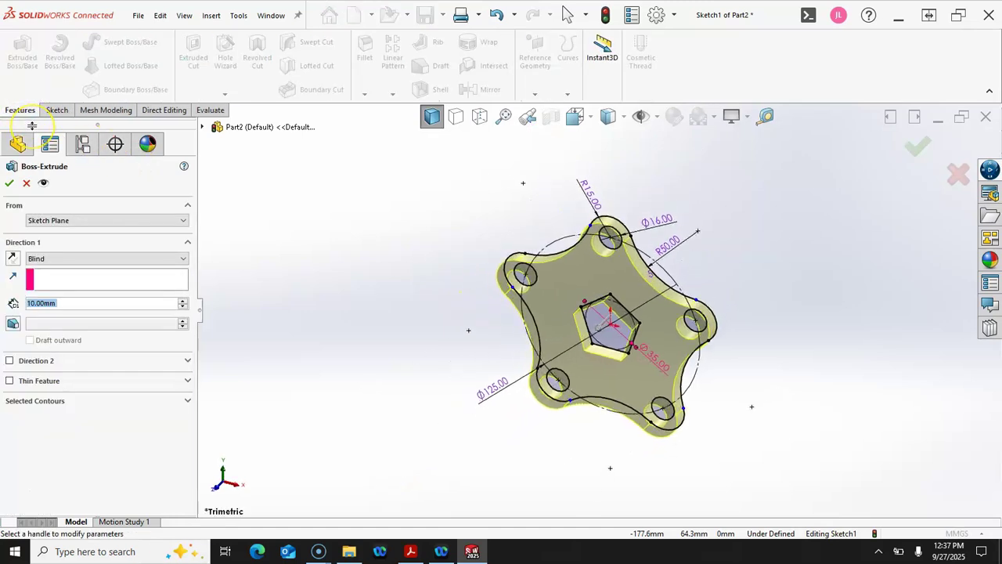
click(9, 182)
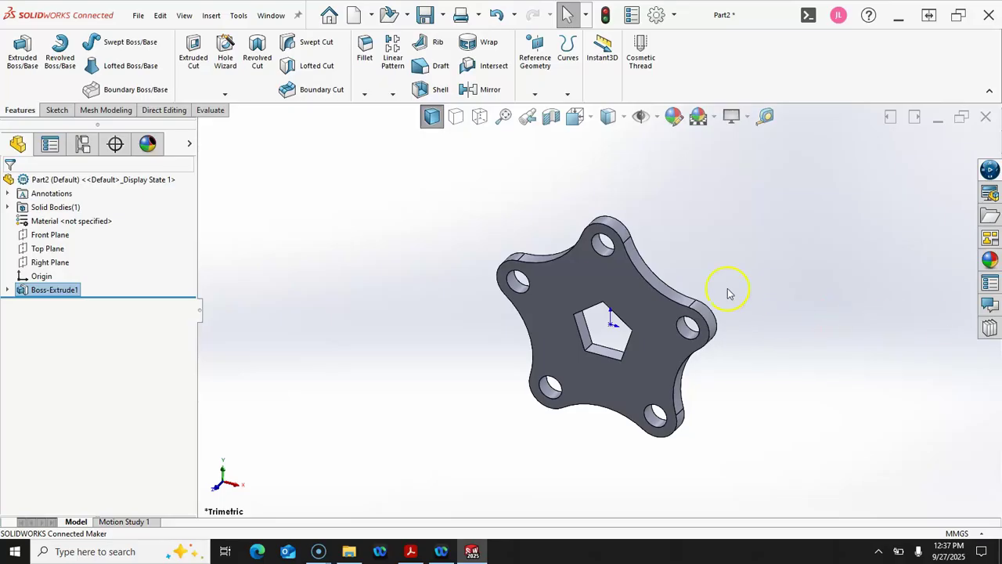
Review the plate's mass properties report, close it, and inspect the solid from different angles.
click(205, 111)
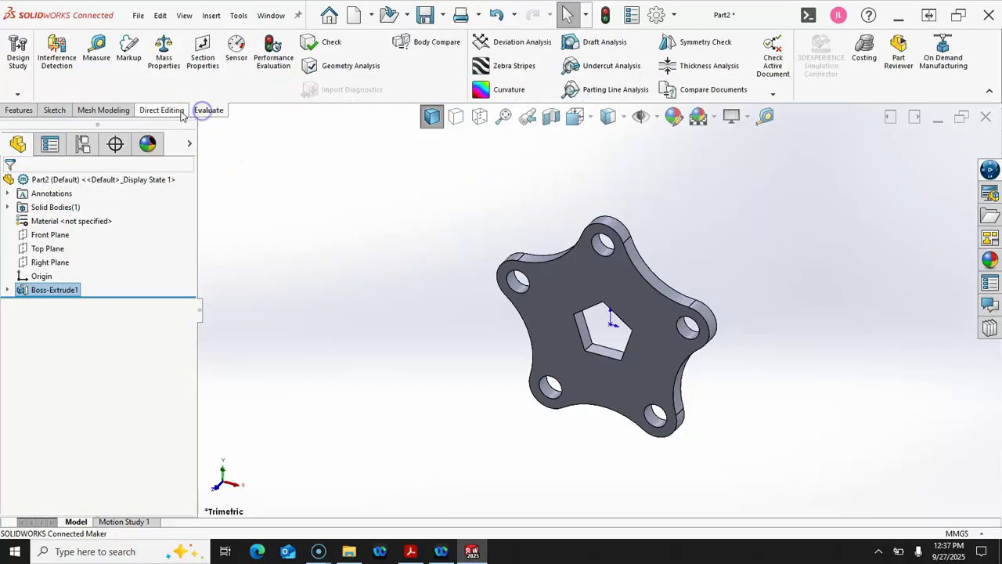
click(163, 53)
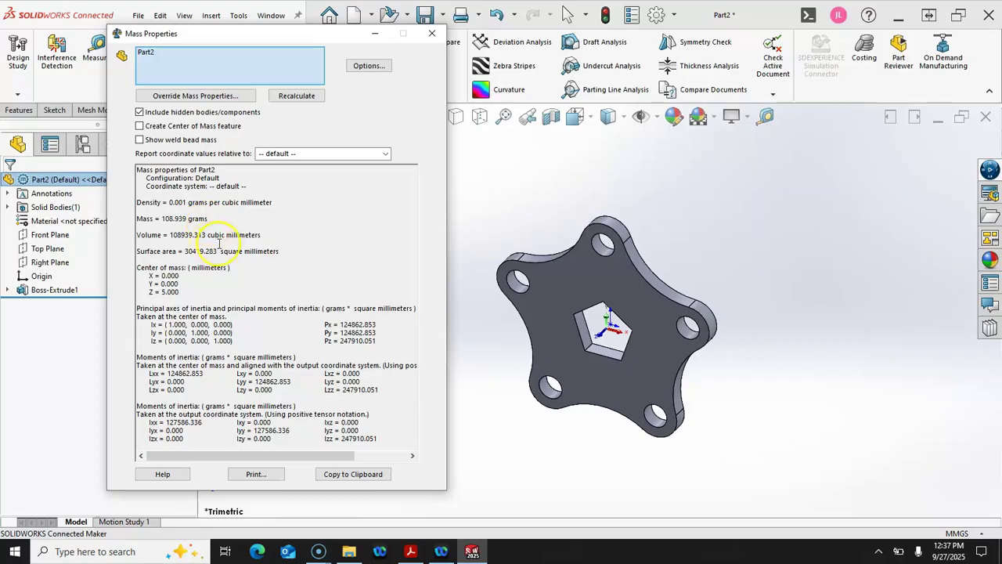
click(432, 34)
middle_drag(488, 255, 514, 169)
middle_drag(507, 205, 500, 319)
scroll(611, 336, down, 3)
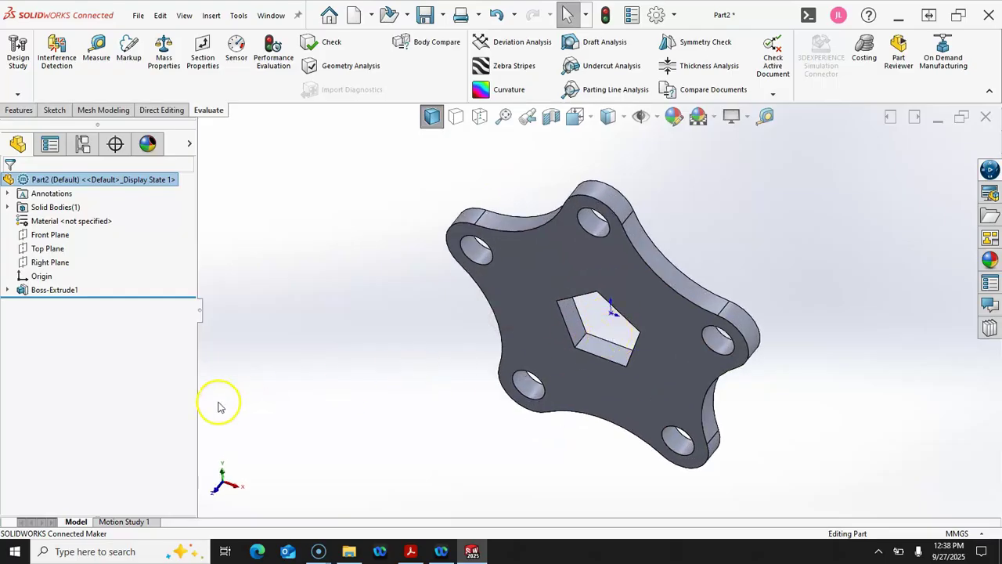